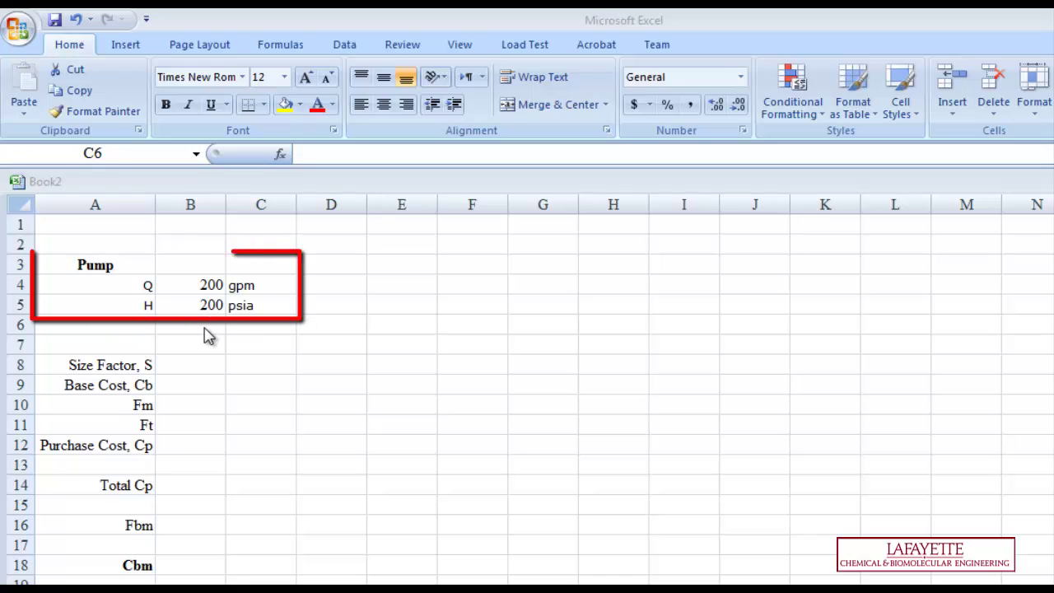
Step: Convert the pump head to feet in B6 with =B5*2.3, giving 460 ft
{"action": "left_click", "coordinate": [195, 327]}
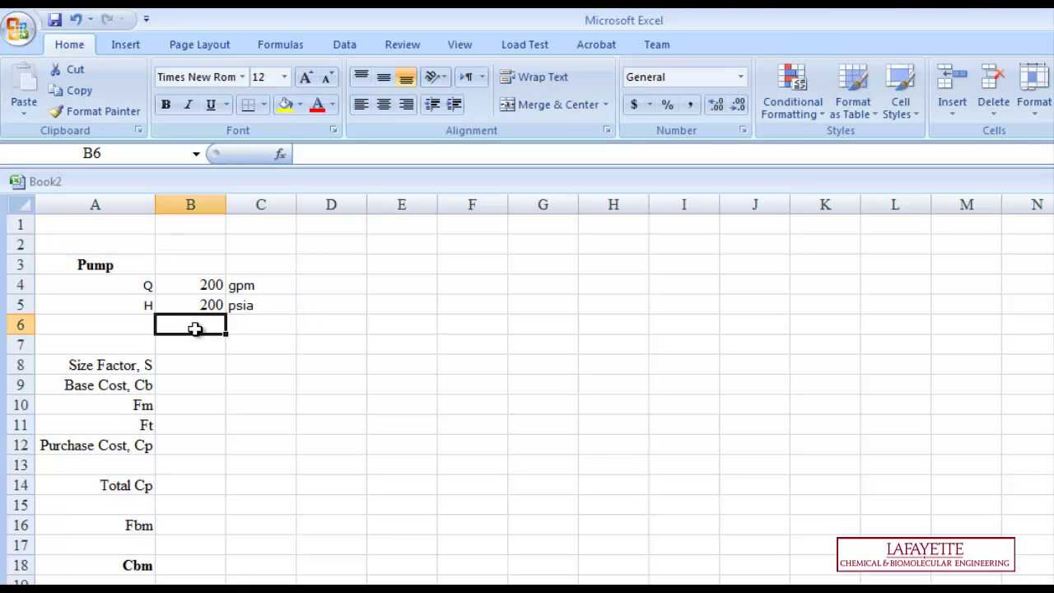
{"action": "type", "text": "=B5"}
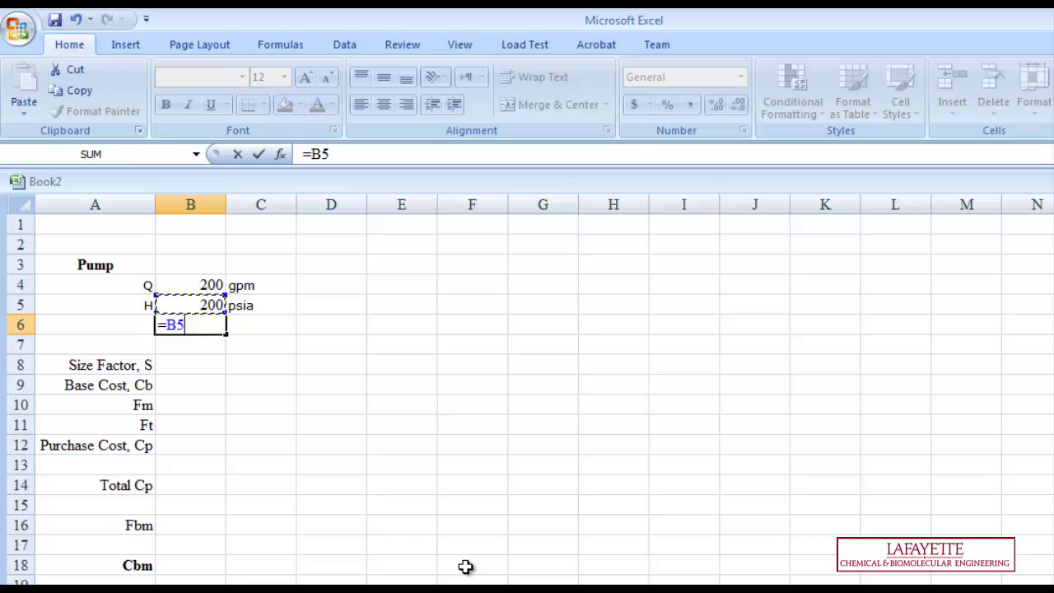
{"action": "type", "text": "*2.3"}
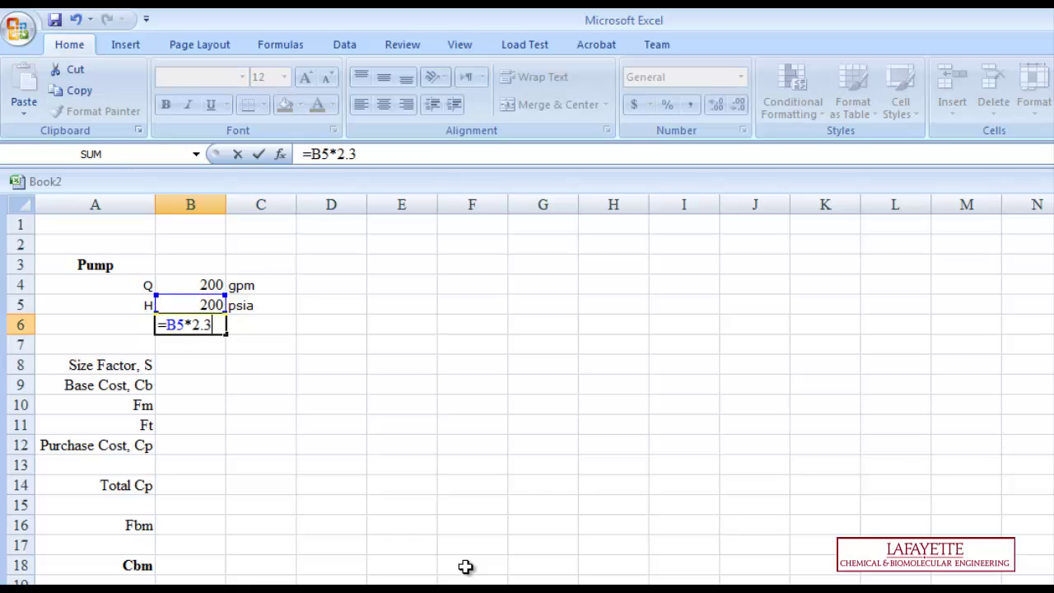
{"action": "key", "text": "Return"}
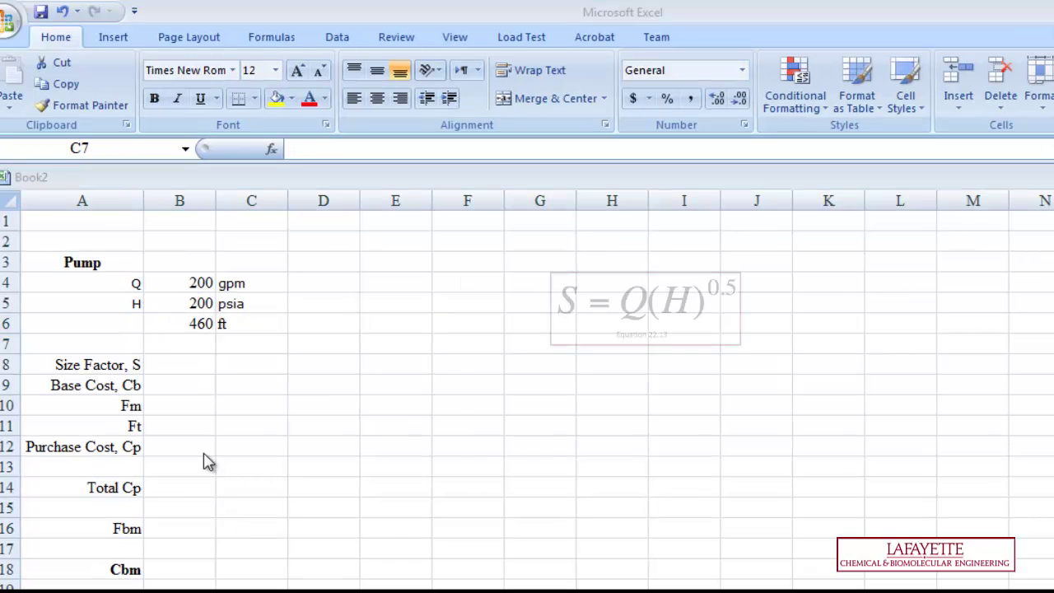
Step: Compute size factor 2828.427 in B8 from flow and head^0.5, then paste base cost $4,080.26 into B9
{"action": "left_click", "coordinate": [179, 365]}
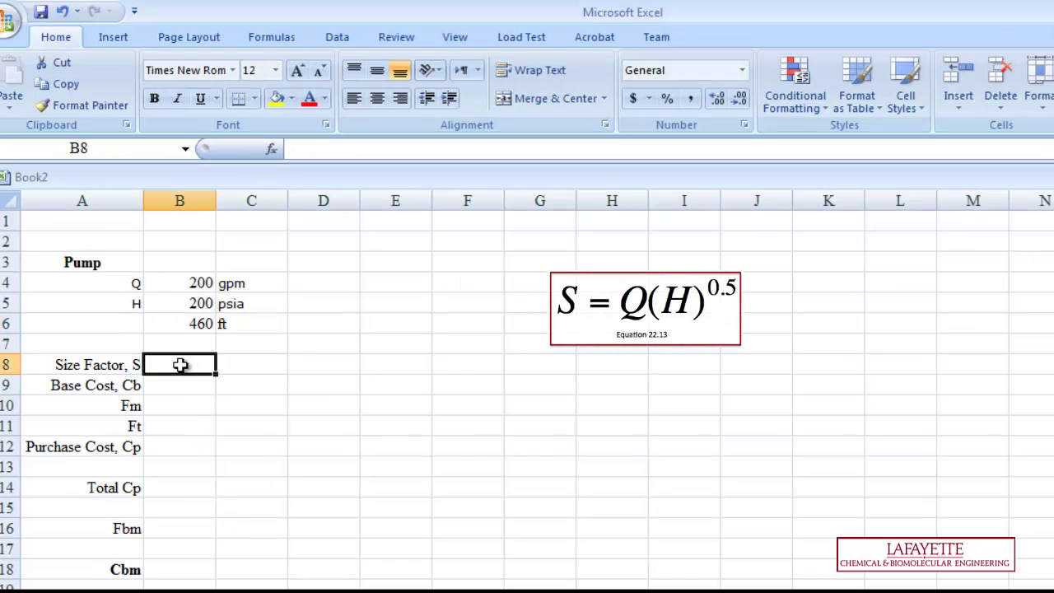
{"action": "type", "text": "="}
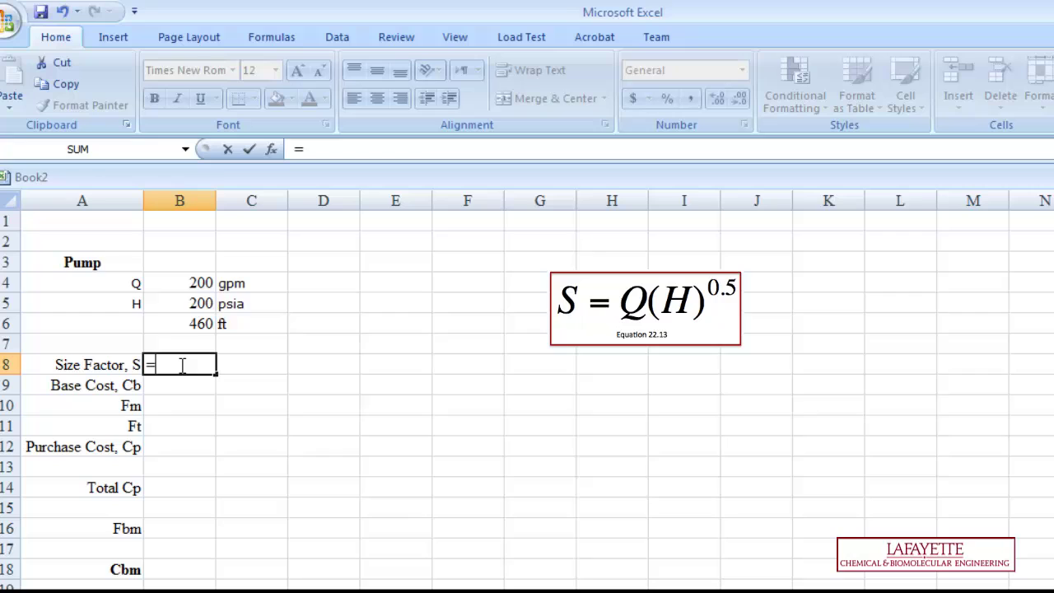
{"action": "left_click", "coordinate": [168, 282]}
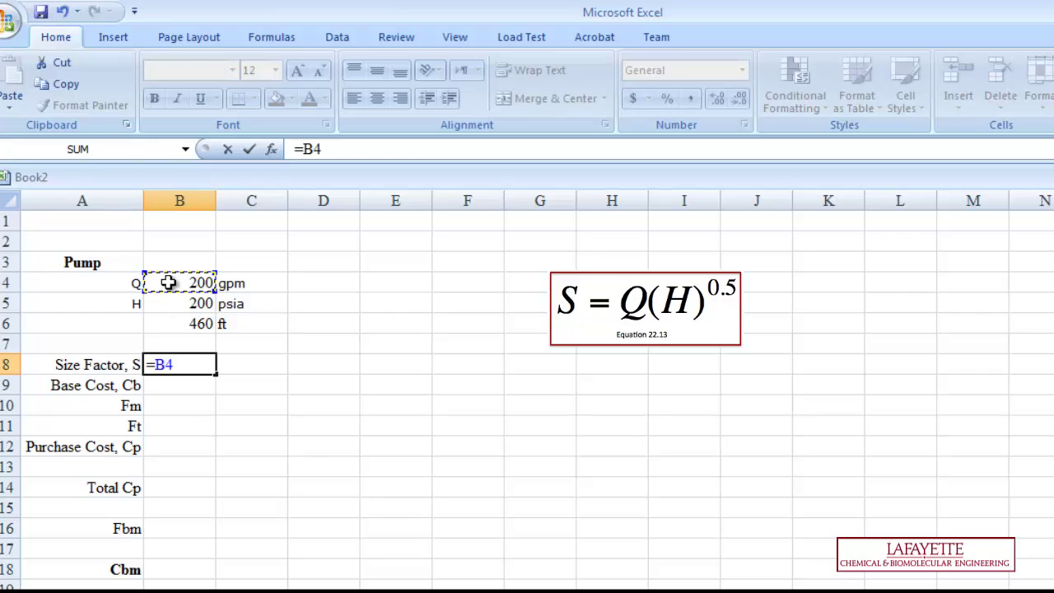
{"action": "type", "text": "*"}
{"action": "left_click", "coordinate": [202, 304]}
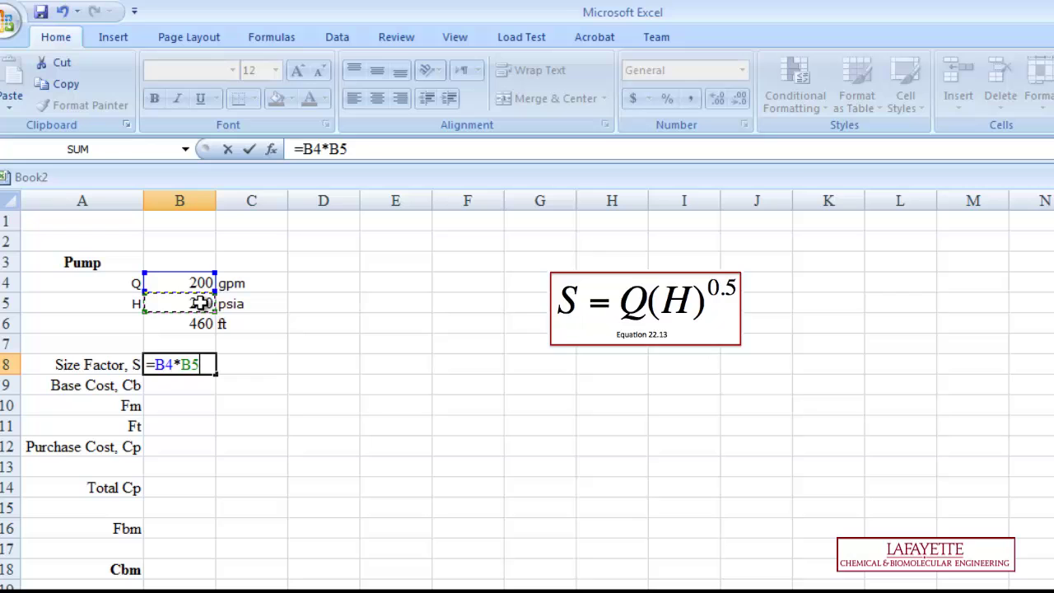
{"action": "type", "text": "^0.5"}
{"action": "key", "text": "Return"}
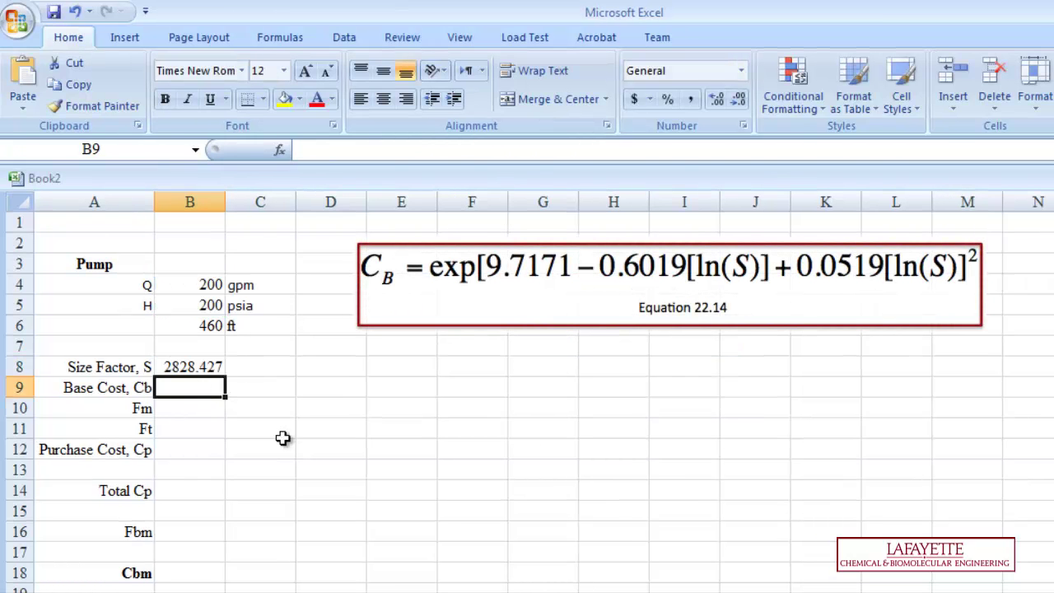
{"action": "key", "text": "ctrl+v"}
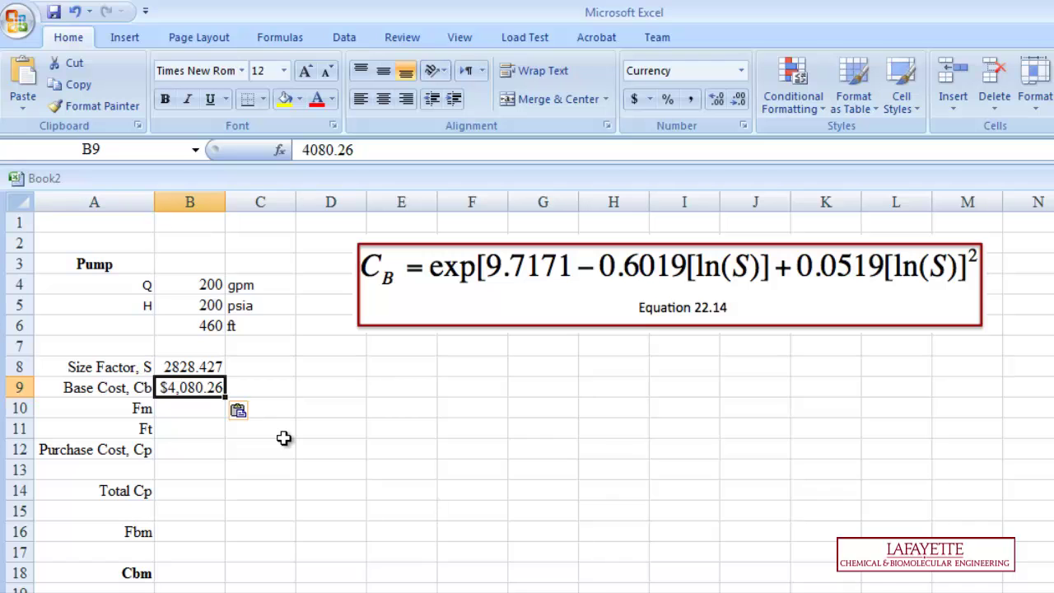
{"action": "key", "text": "Escape"}
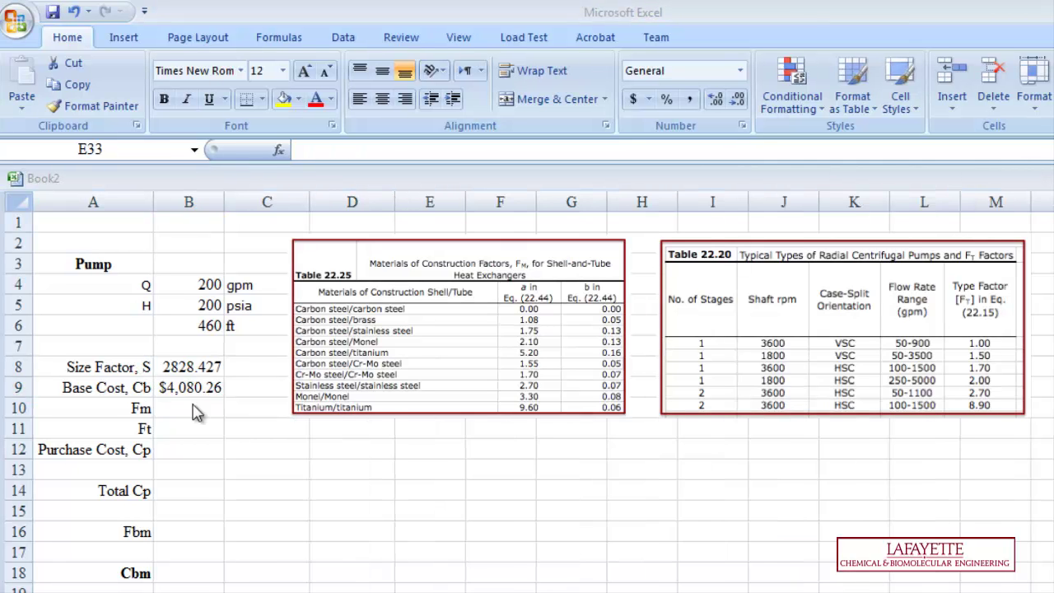
Step: Enter the pump's material factor Fm 1.35 in B10 and Ft 2.7 in B11
{"action": "left_click", "coordinate": [196, 410]}
{"action": "type", "text": "1.35"}
{"action": "key", "text": "ctrl+Return"}
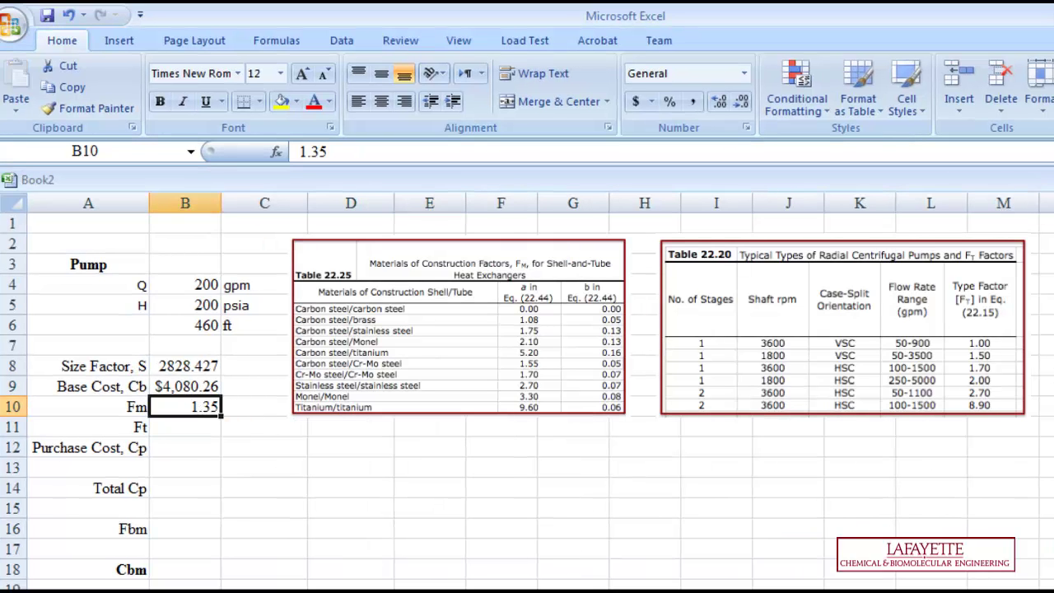
{"action": "left_click", "coordinate": [194, 429]}
{"action": "type", "text": "2.7"}
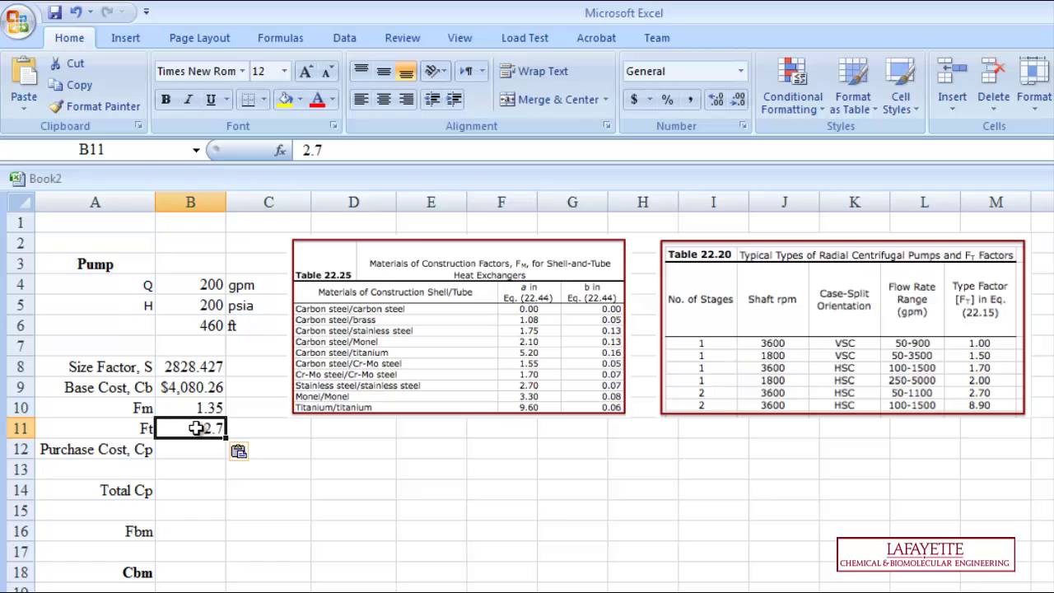
{"action": "key", "text": "ctrl+Return"}
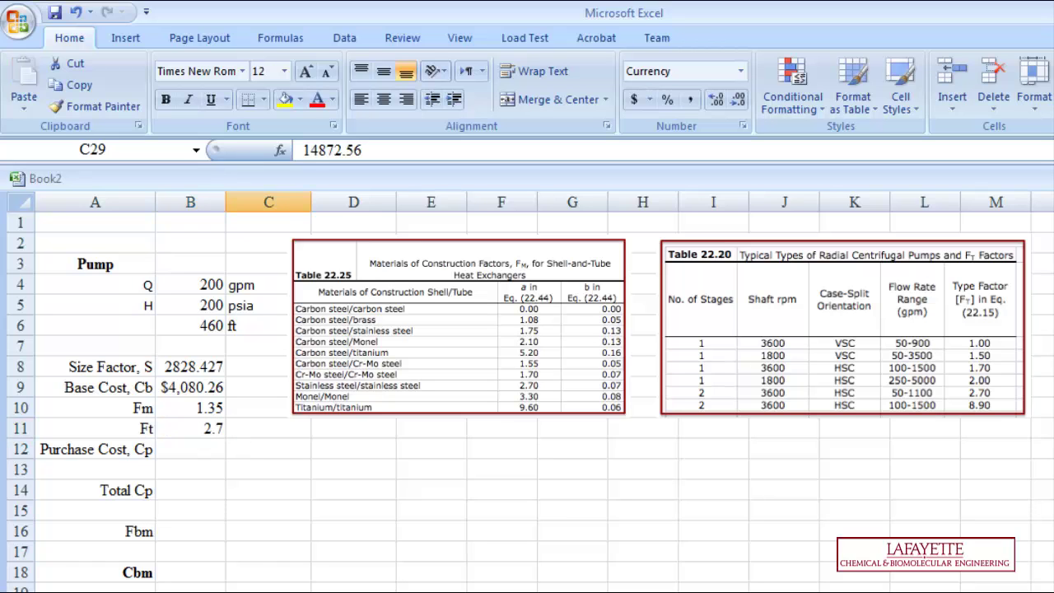
Step: Paste the purchase cost into B12 and total Cp into B14, autofitting column B
{"action": "left_click", "coordinate": [207, 449]}
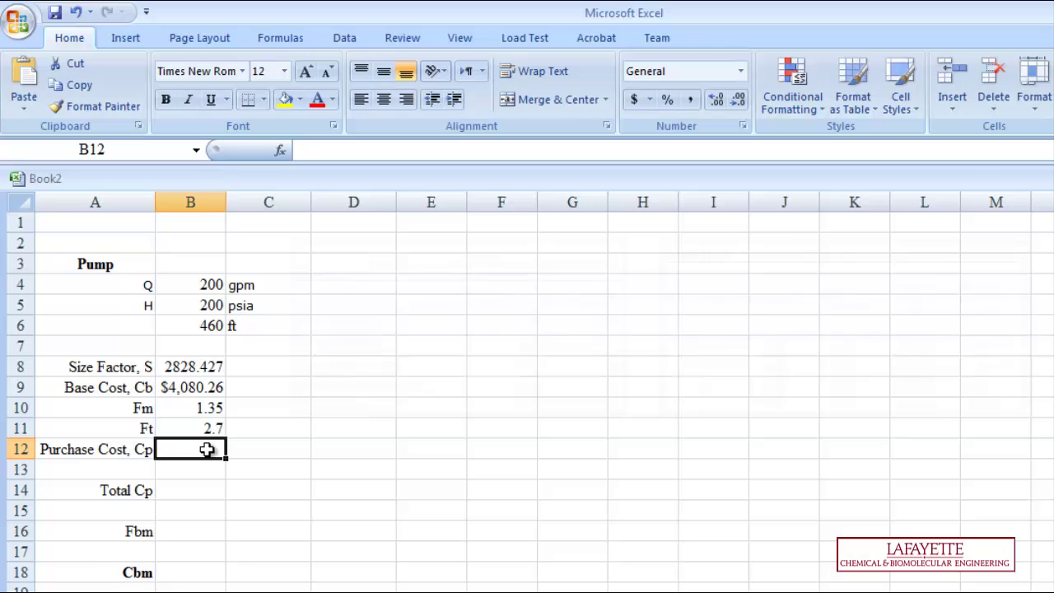
{"action": "key", "text": "ctrl+v"}
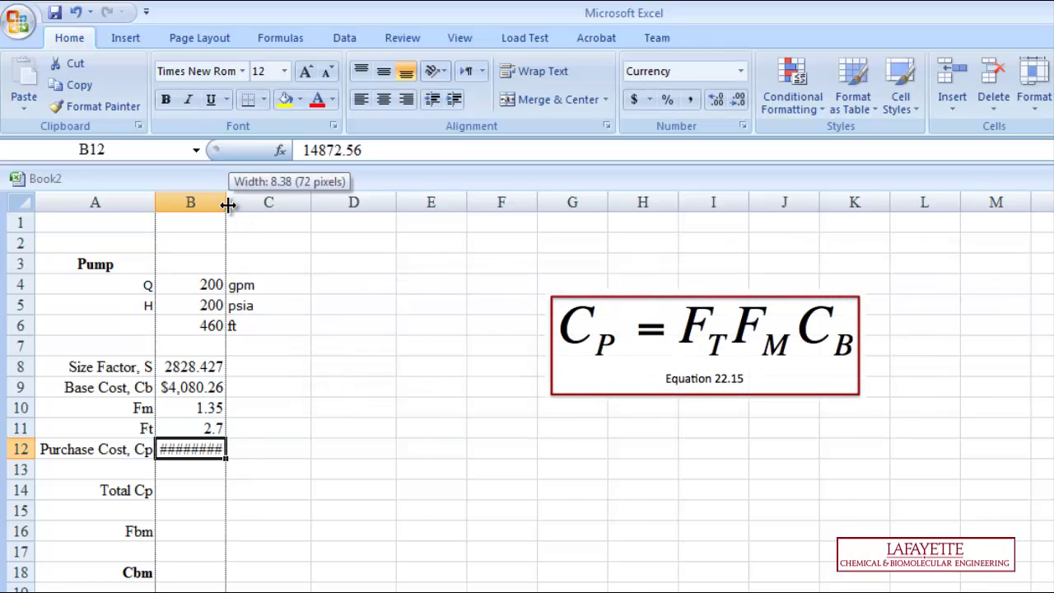
{"action": "double_click", "coordinate": [225, 202]}
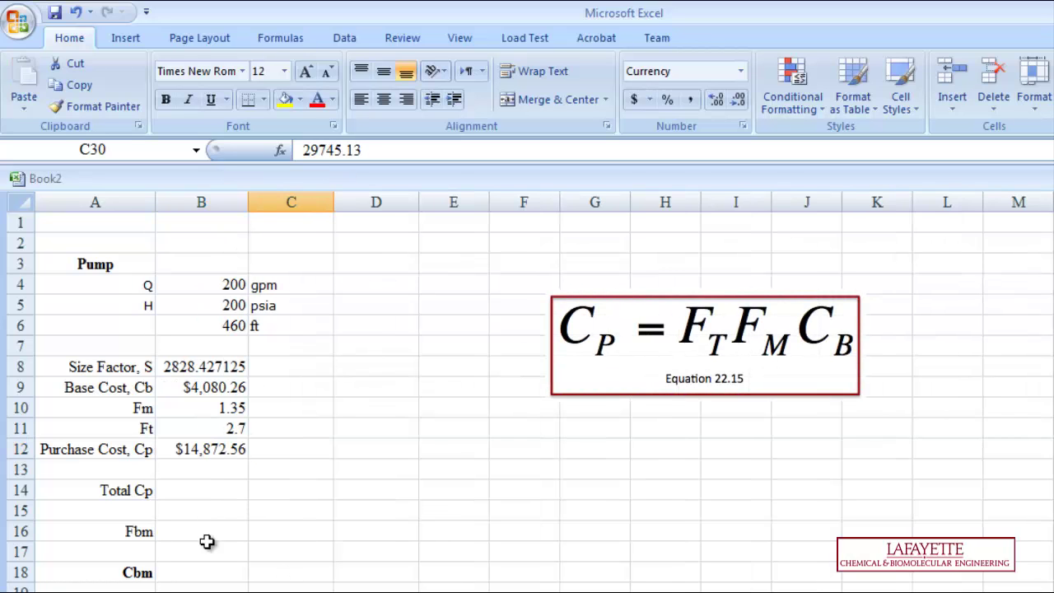
{"action": "left_click", "coordinate": [214, 494]}
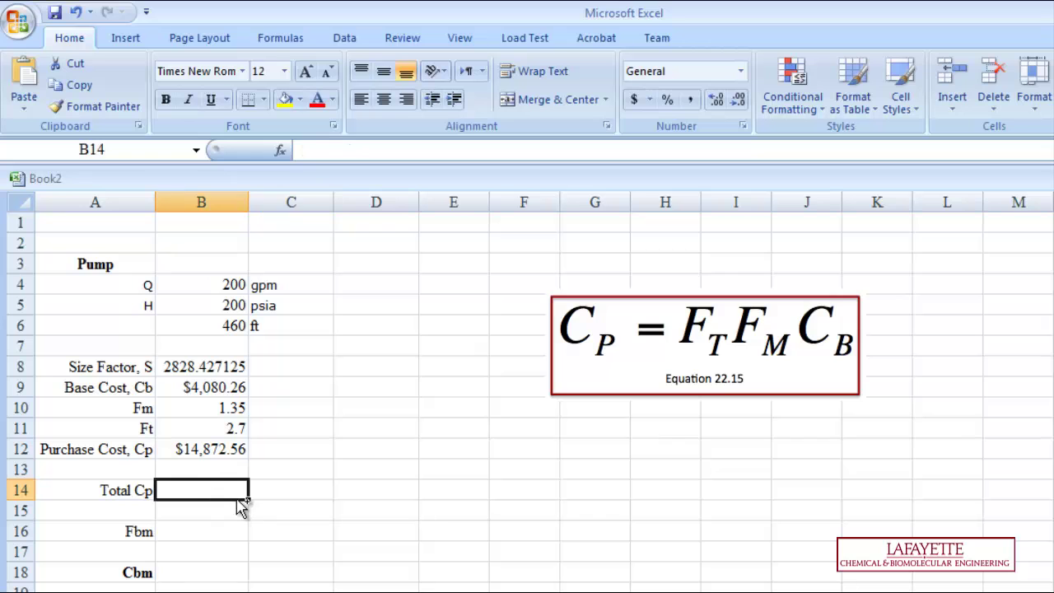
{"action": "key", "text": "ctrl+v"}
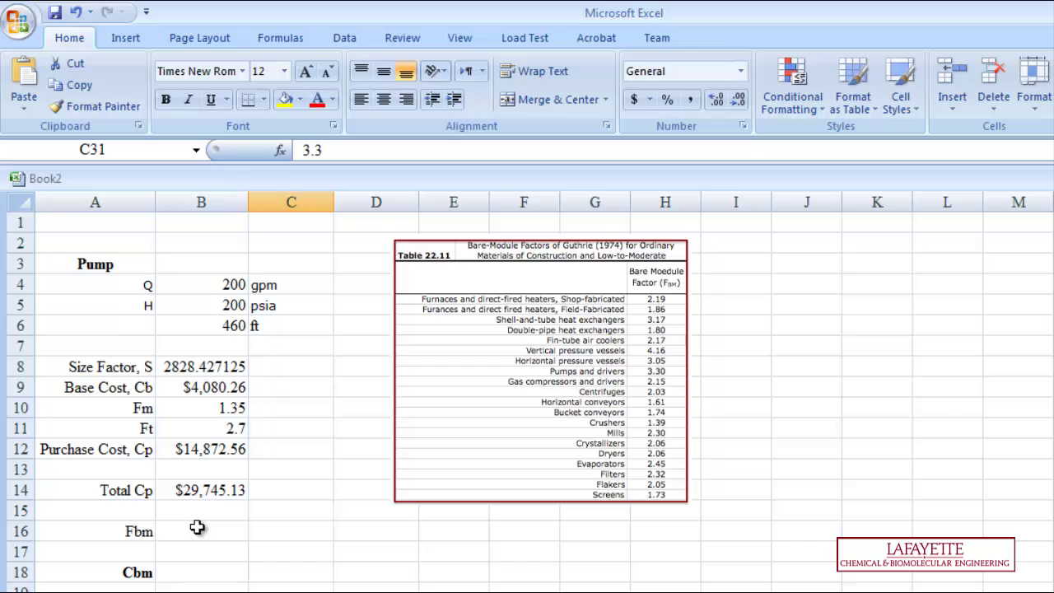
Step: Enter Fbm 3.3 in B16 and paste the bare module cost $107,974.81 into B18
{"action": "left_click", "coordinate": [202, 529]}
{"action": "type", "text": "3.3"}
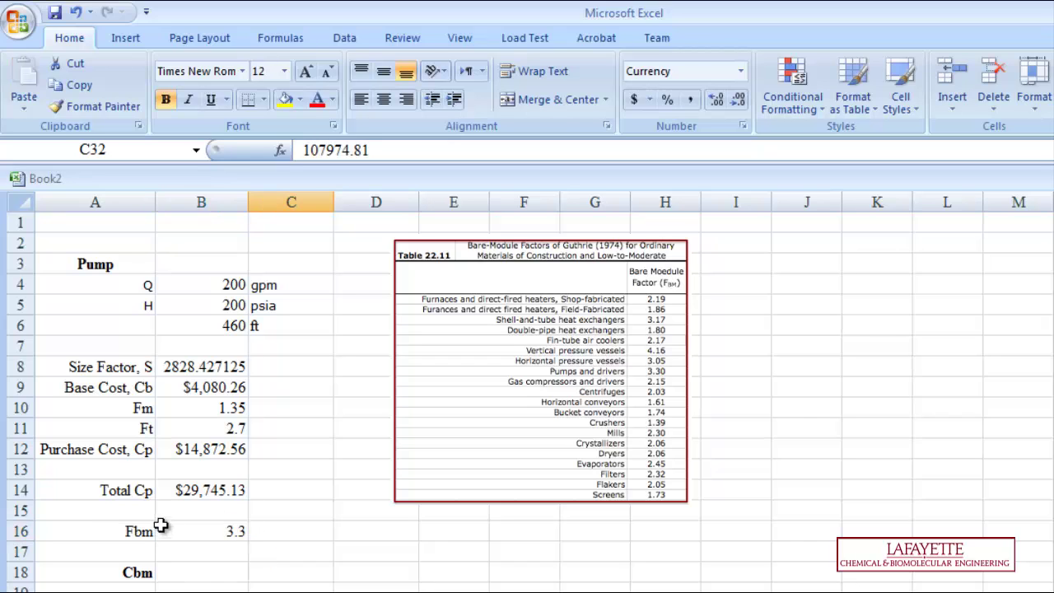
{"action": "left_click", "coordinate": [203, 572]}
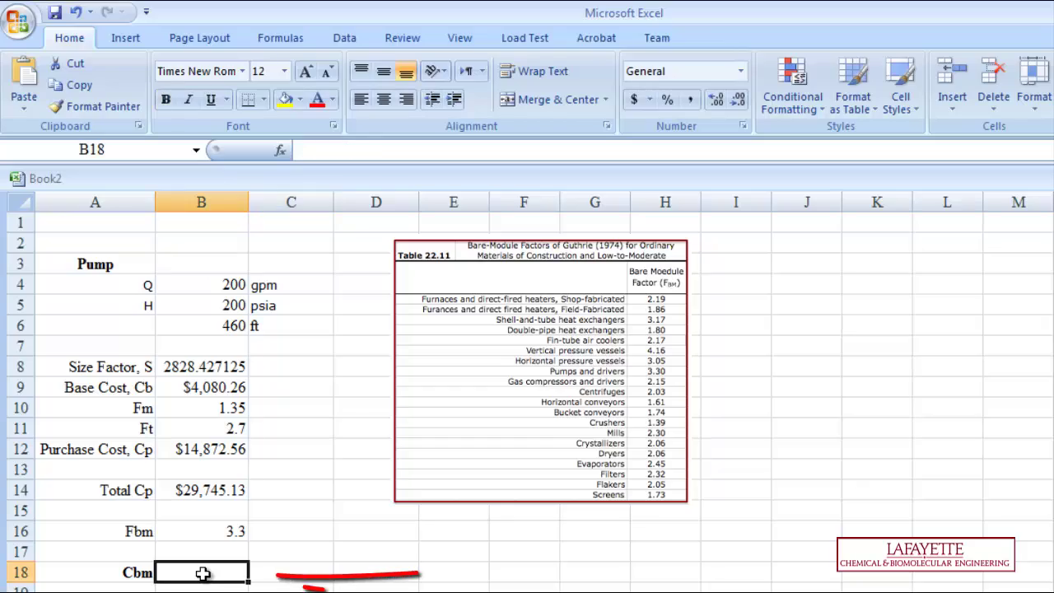
{"action": "key", "text": "ctrl+v"}
{"action": "key", "text": "Escape"}
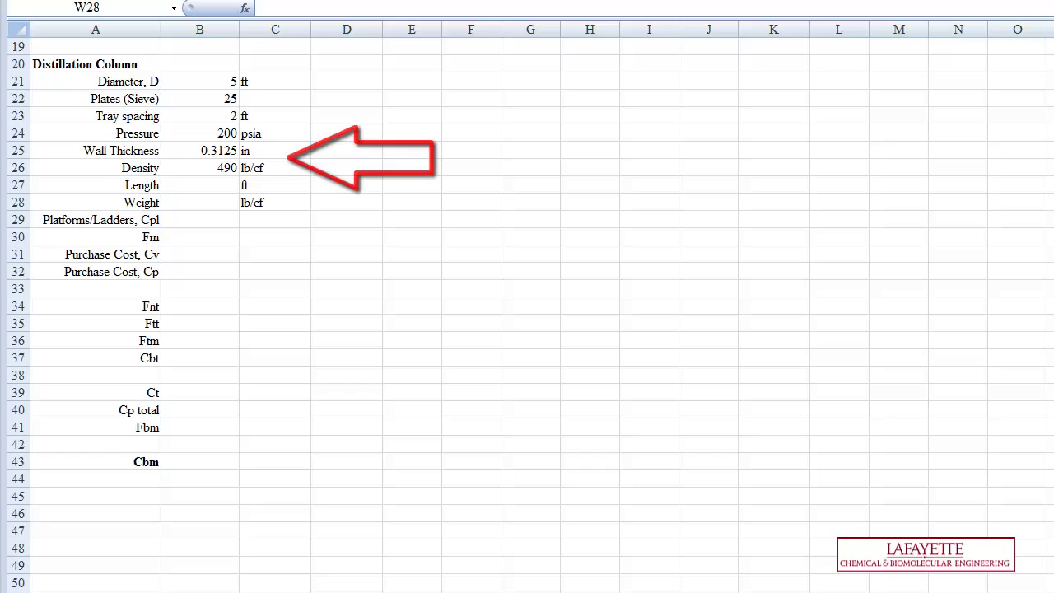
Step: Set the column length in B27 as sieve plates times tray spacing, giving 50 ft
{"action": "left_click", "coordinate": [209, 185]}
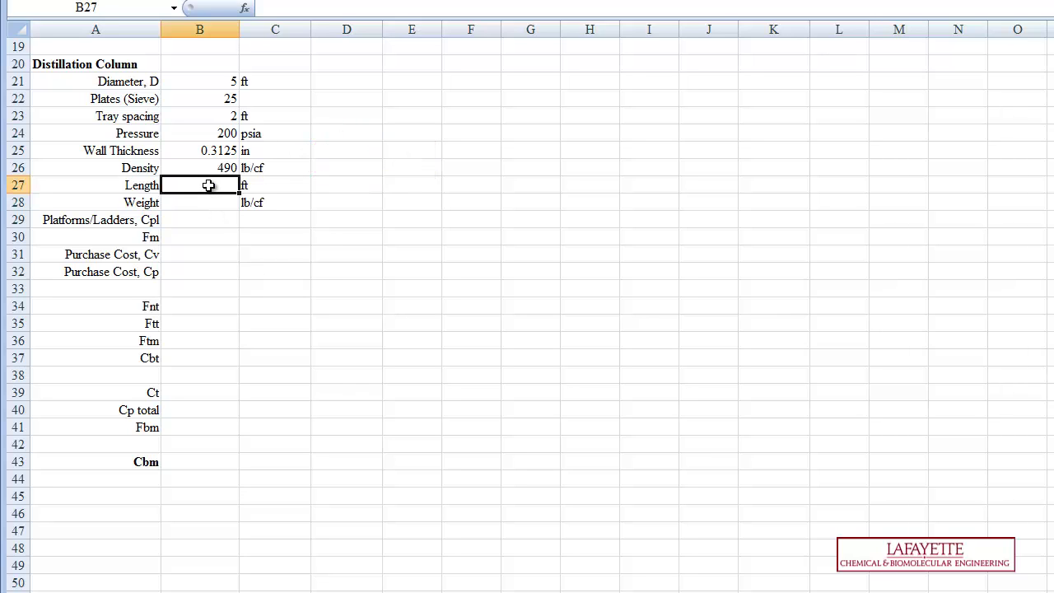
{"action": "type", "text": "="}
{"action": "left_click", "coordinate": [228, 101]}
{"action": "type", "text": "*"}
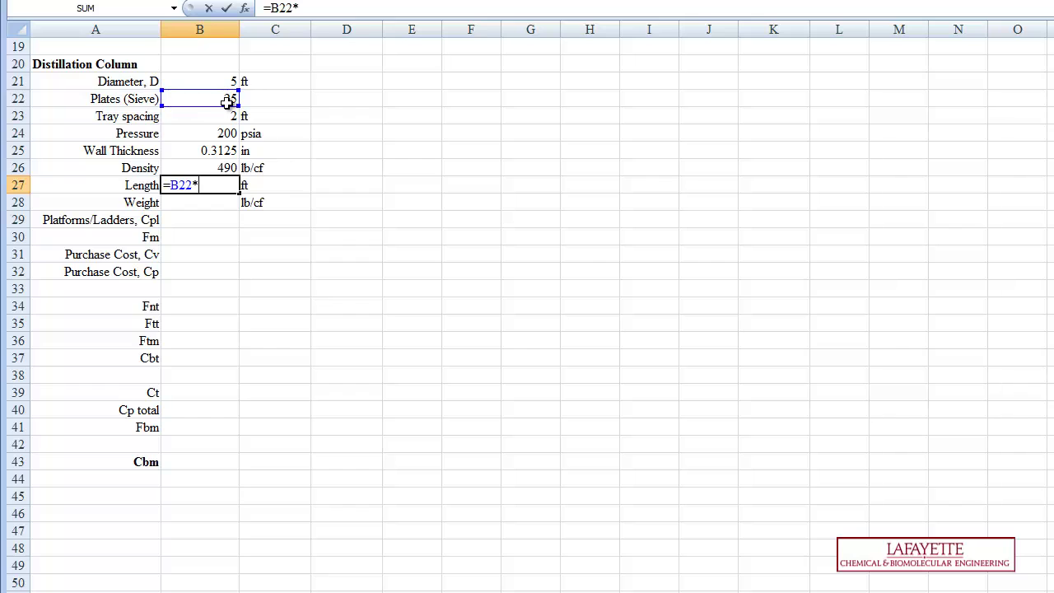
{"action": "left_click", "coordinate": [214, 119]}
{"action": "key", "text": "Return"}
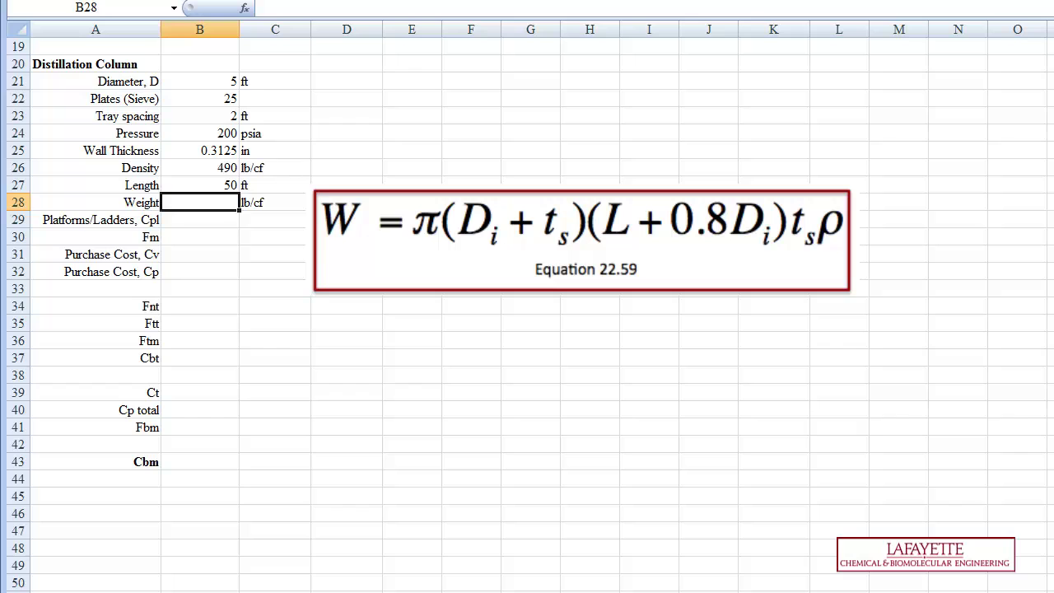
Step: Paste the column weight 10880.14 and platform-and-ladder cost Cpl 19181.98 into their cells
{"action": "left_click", "coordinate": [191, 219]}
{"action": "left_click", "coordinate": [193, 202]}
{"action": "type", "text": "10880.1422332759"}
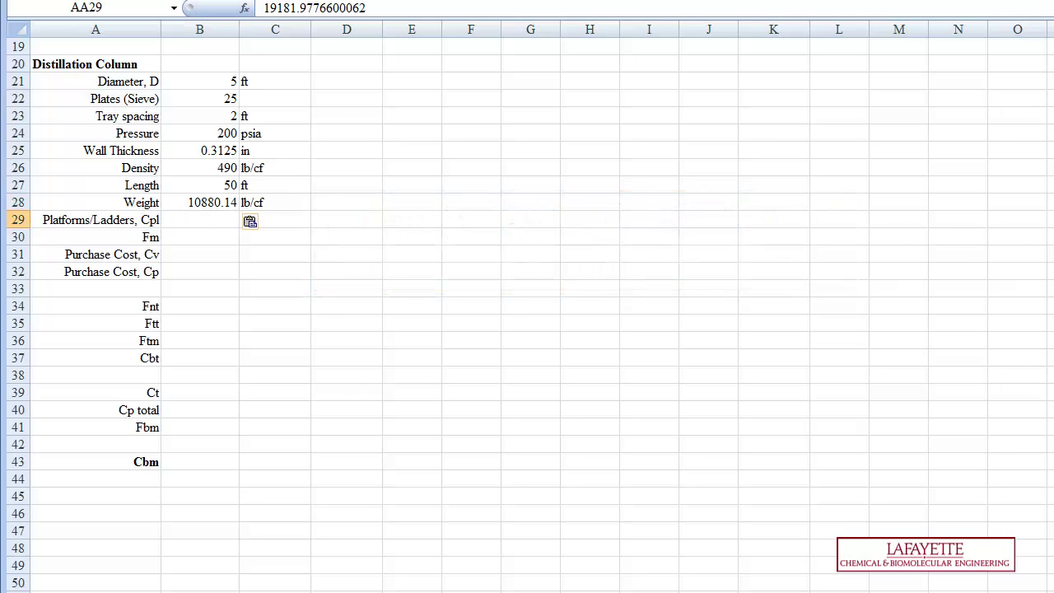
{"action": "left_click", "coordinate": [221, 220]}
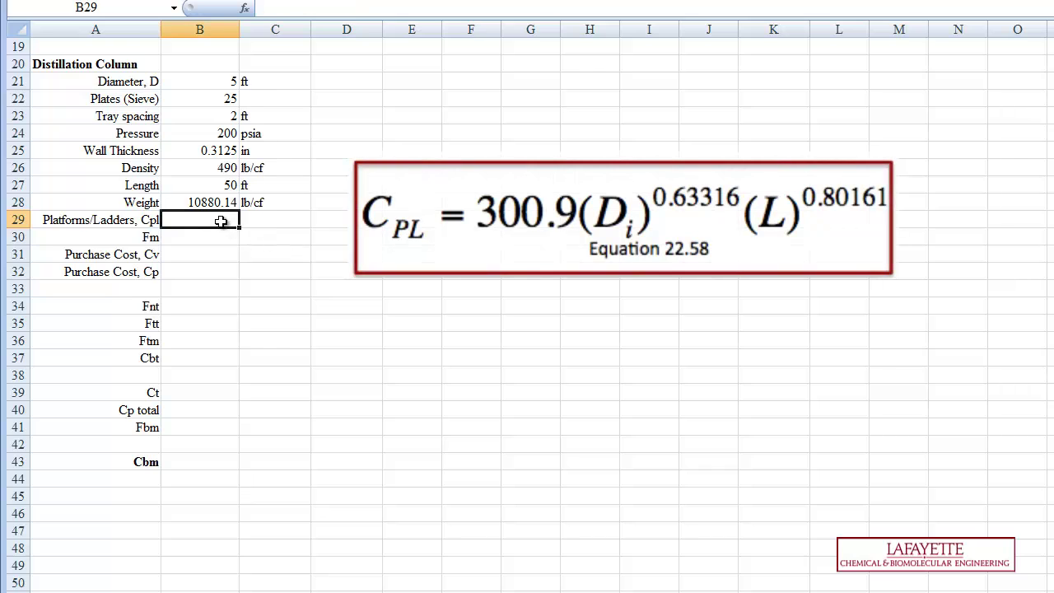
{"action": "type", "text": "19181.98"}
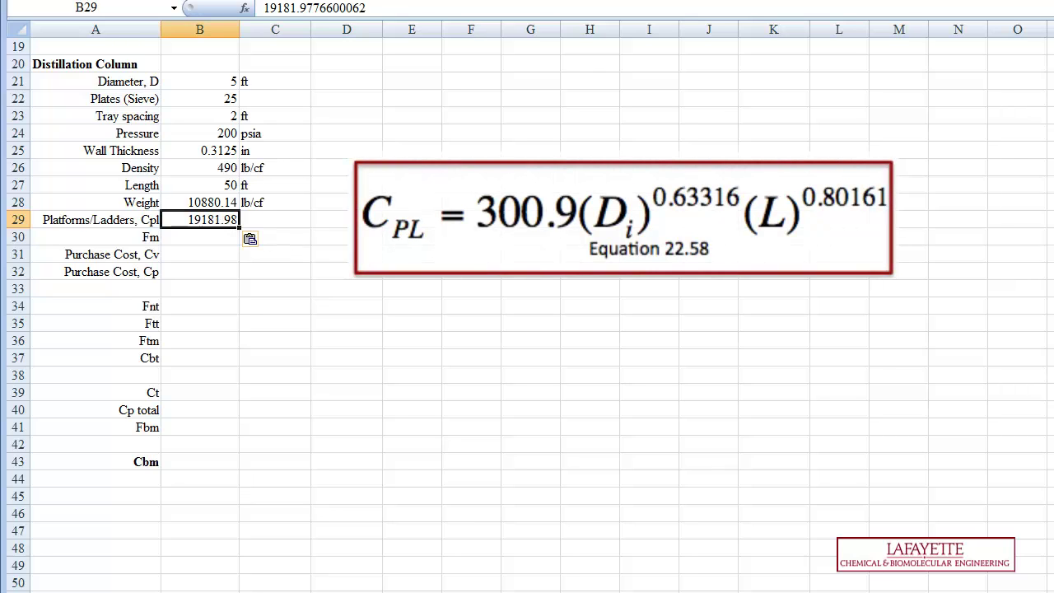
{"action": "key", "text": "Return"}
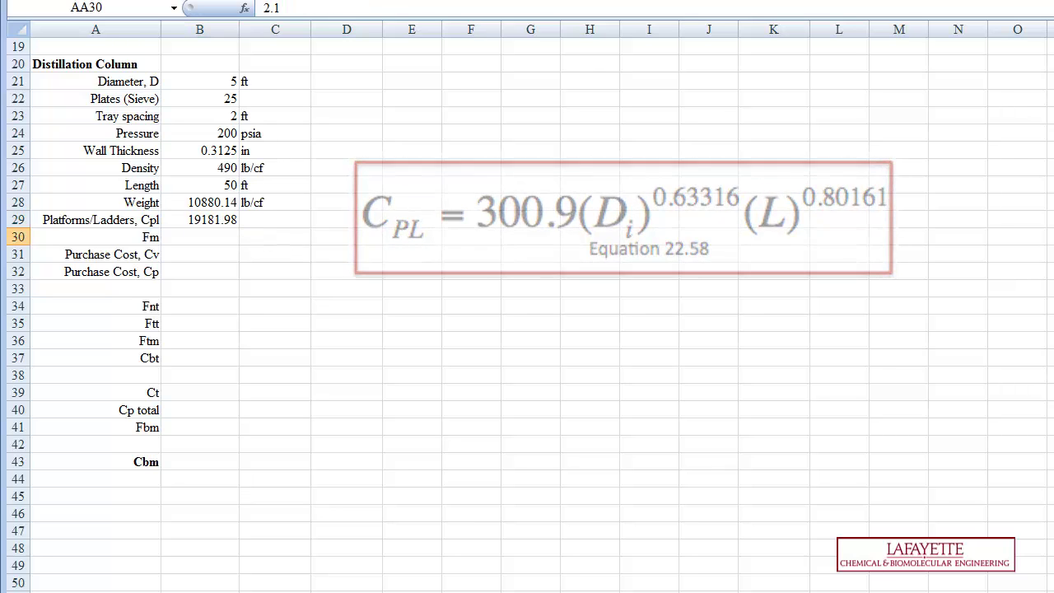
Step: Paste Fm 2.1, vessel cost Cv $44,106.20 and total purchase cost Cp $111,805.01
{"action": "left_click", "coordinate": [224, 235]}
{"action": "type", "text": "2.1"}
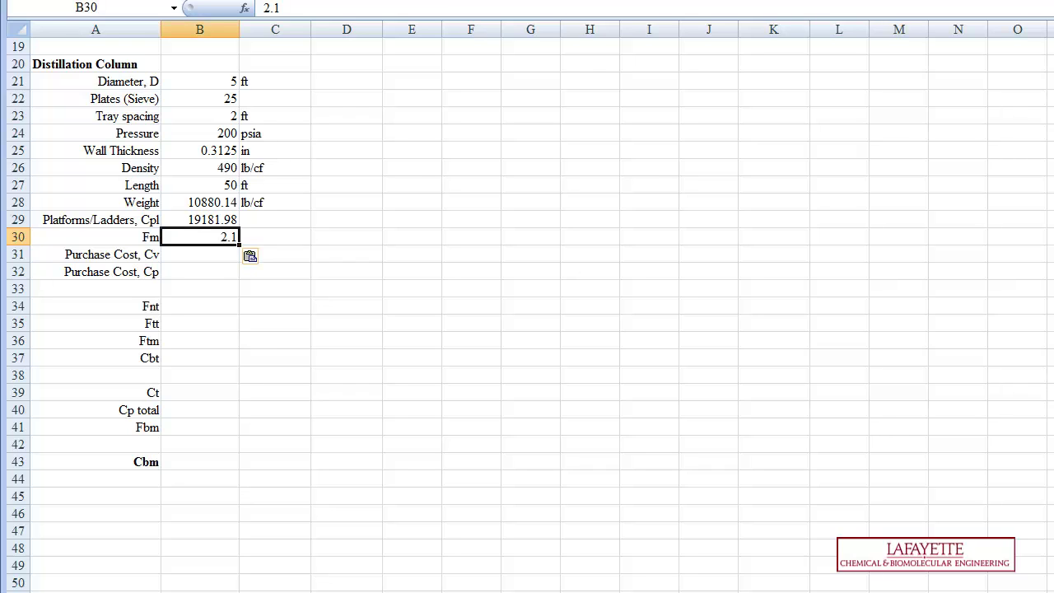
{"action": "key", "text": "Return"}
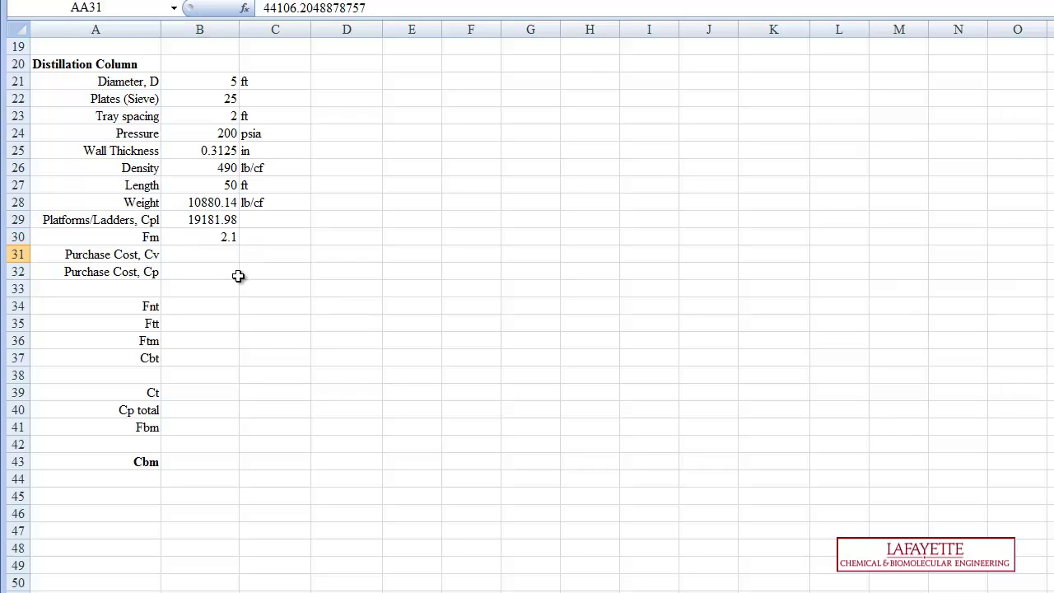
{"action": "left_click", "coordinate": [221, 252]}
{"action": "type", "text": "$44,106.20"}
{"action": "left_click", "coordinate": [227, 272]}
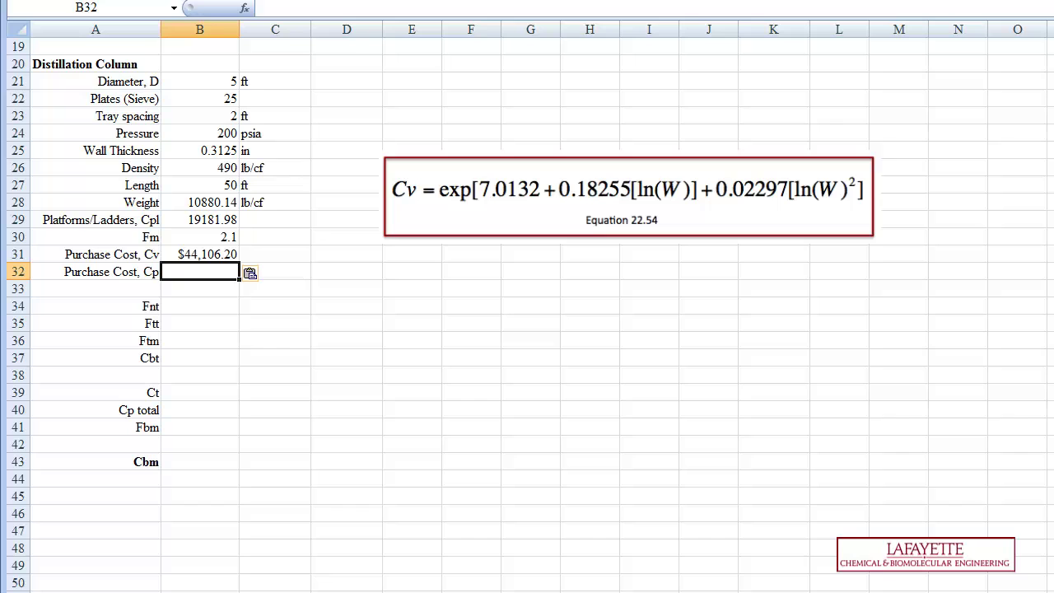
{"action": "key", "text": "Return"}
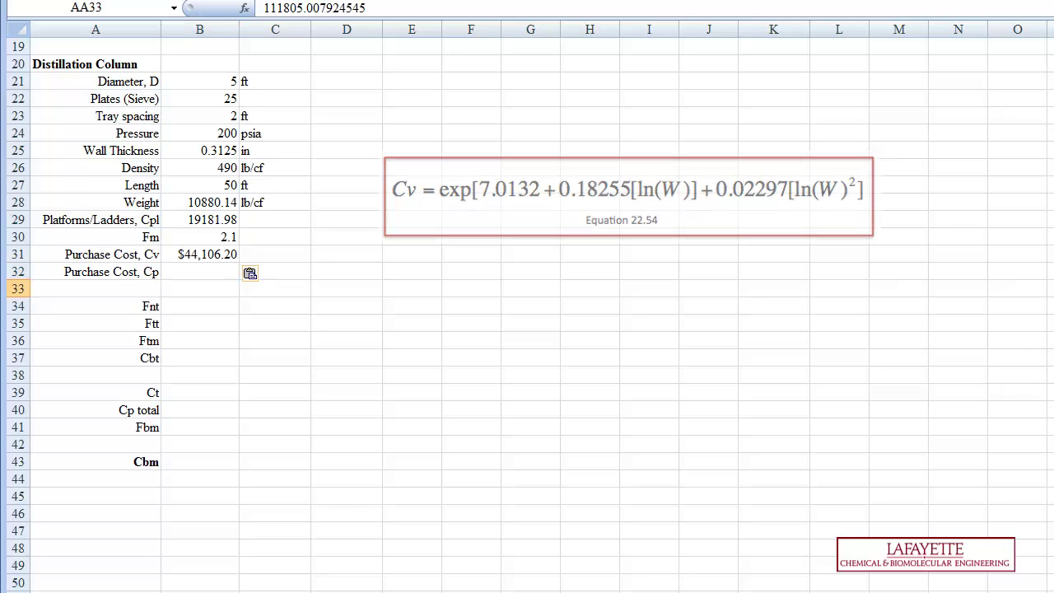
{"action": "left_click", "coordinate": [205, 269]}
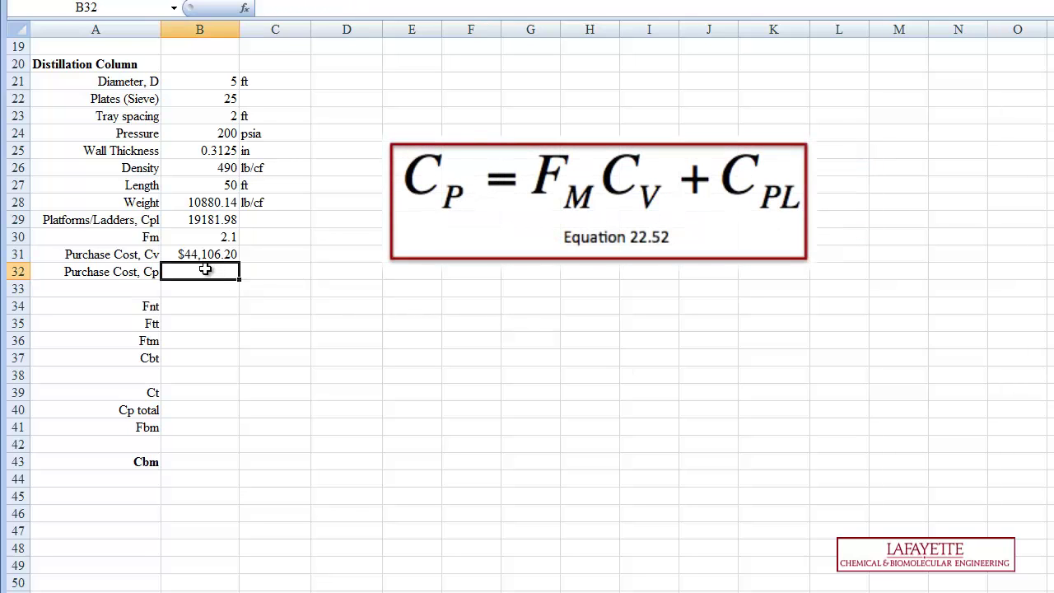
{"action": "type", "text": "$111,805.01"}
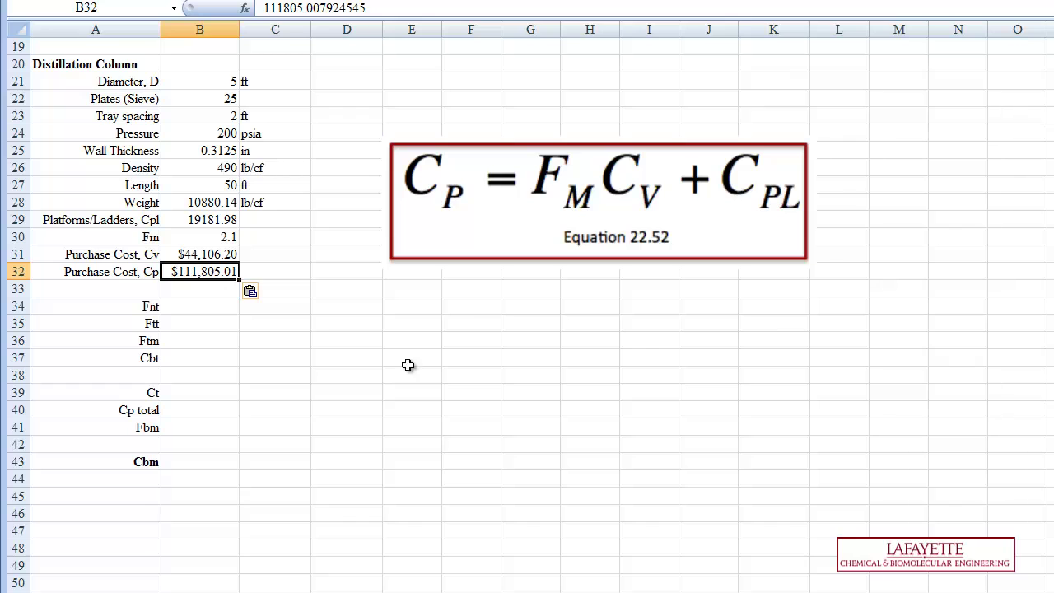
Step: Set the tray factors Fnt and Ftt to 1 in B34 and B35
{"action": "left_click", "coordinate": [218, 315]}
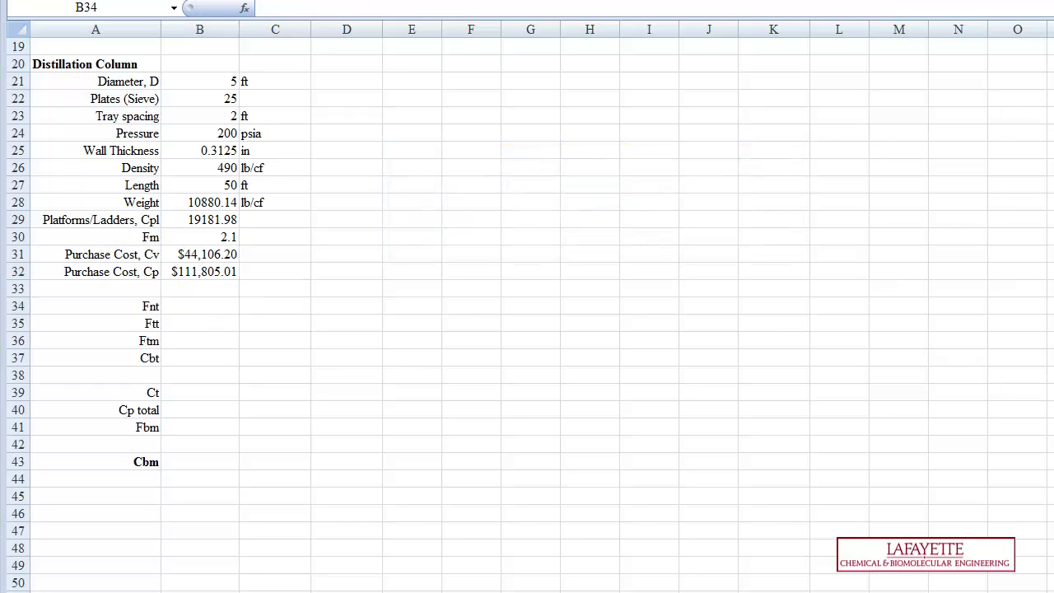
{"action": "key", "text": "F2"}
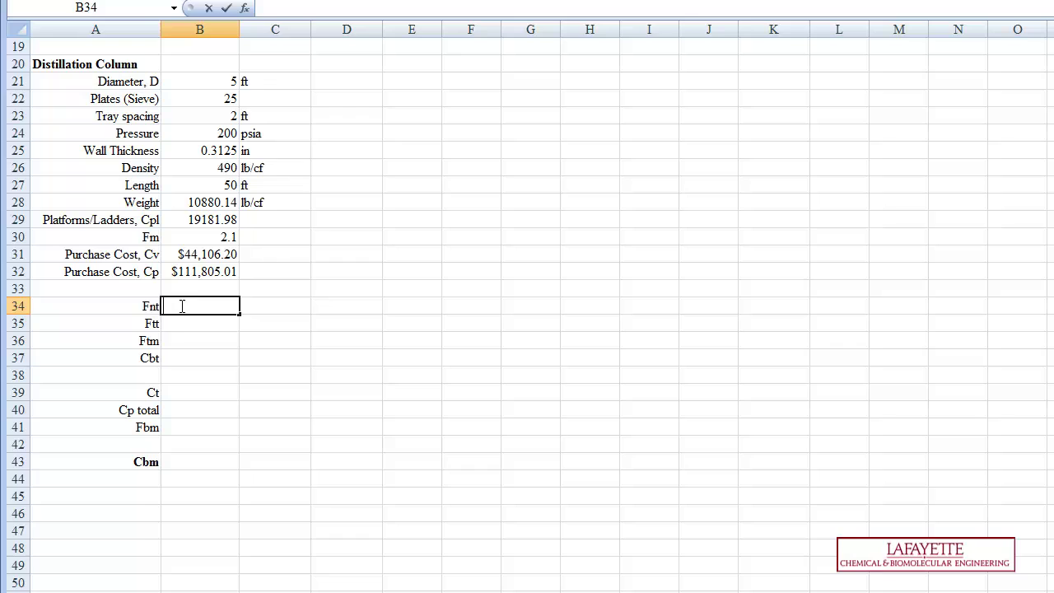
{"action": "type", "text": "1"}
{"action": "key", "text": "Return"}
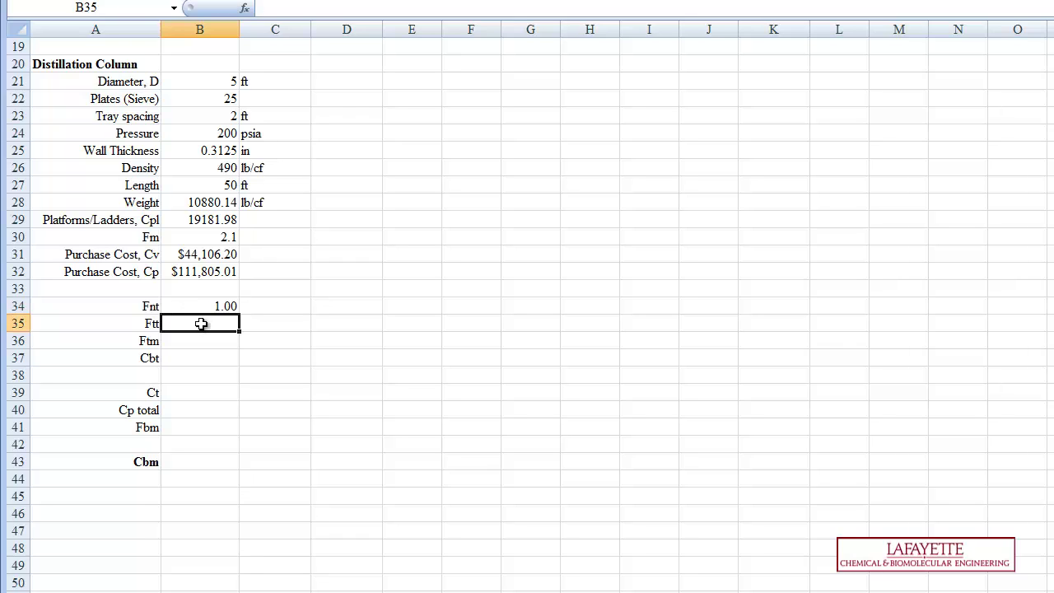
{"action": "type", "text": "1"}
{"action": "key", "text": "Return"}
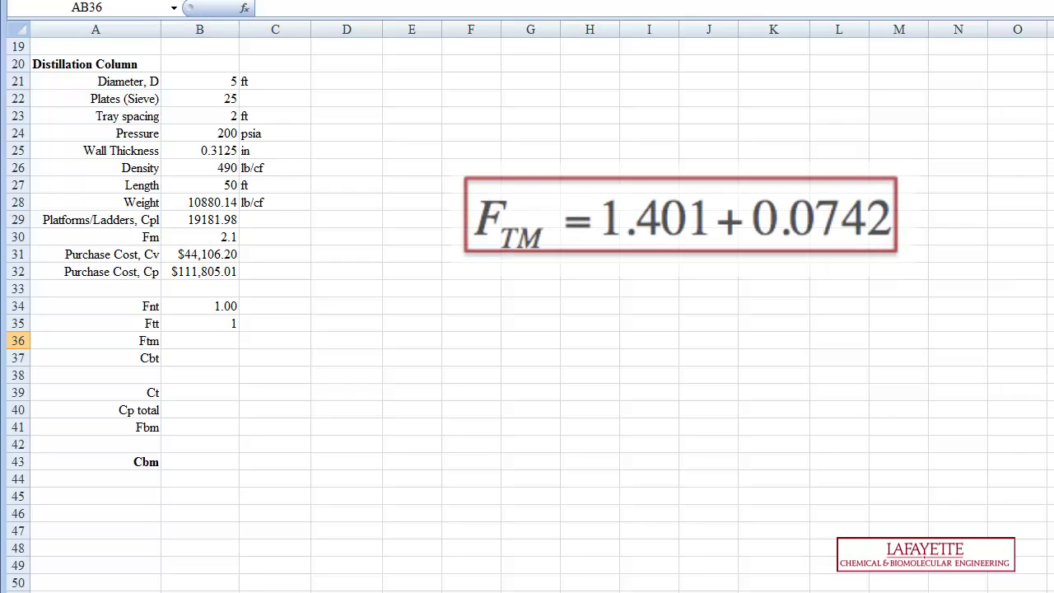
Step: Paste tray material factor Ftm 1.763 into B36 and base tray cost Cbt $1,116.52 into B37
{"action": "left_click", "coordinate": [188, 341]}
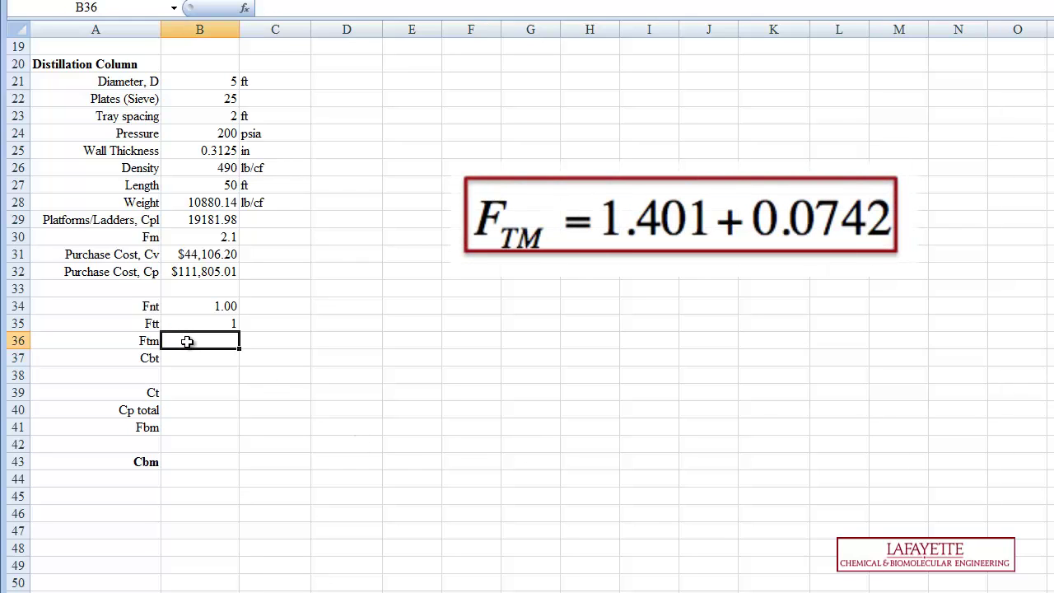
{"action": "type", "text": "1.763"}
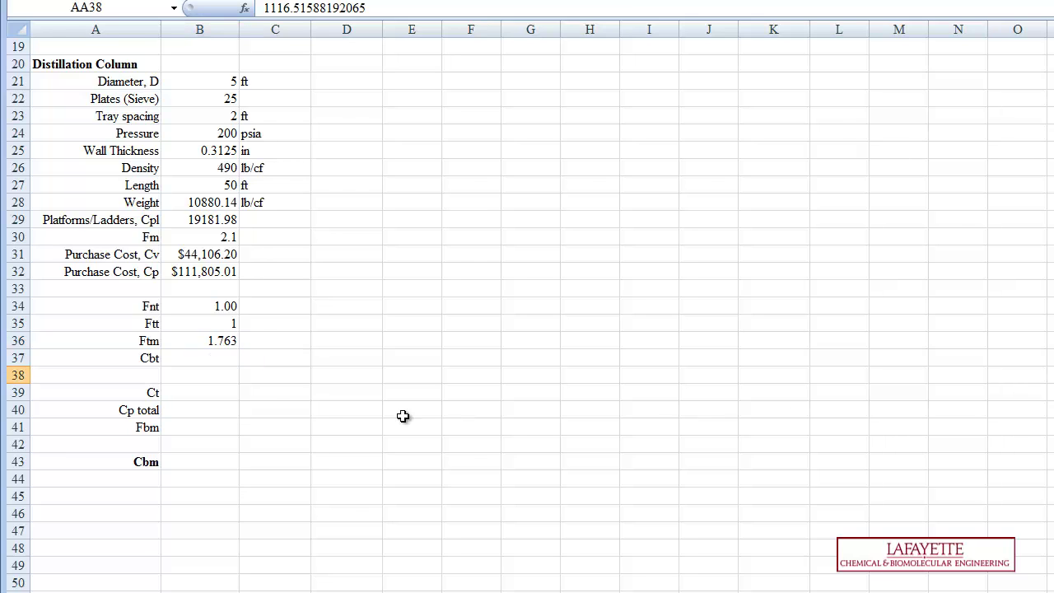
{"action": "left_click", "coordinate": [188, 357]}
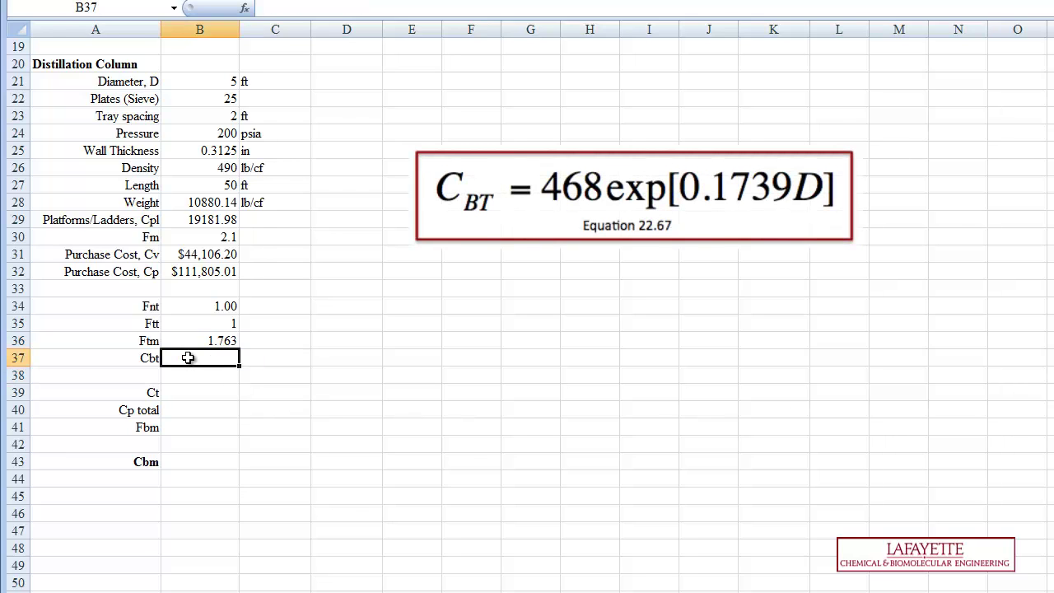
{"action": "type", "text": "1116.51588192065"}
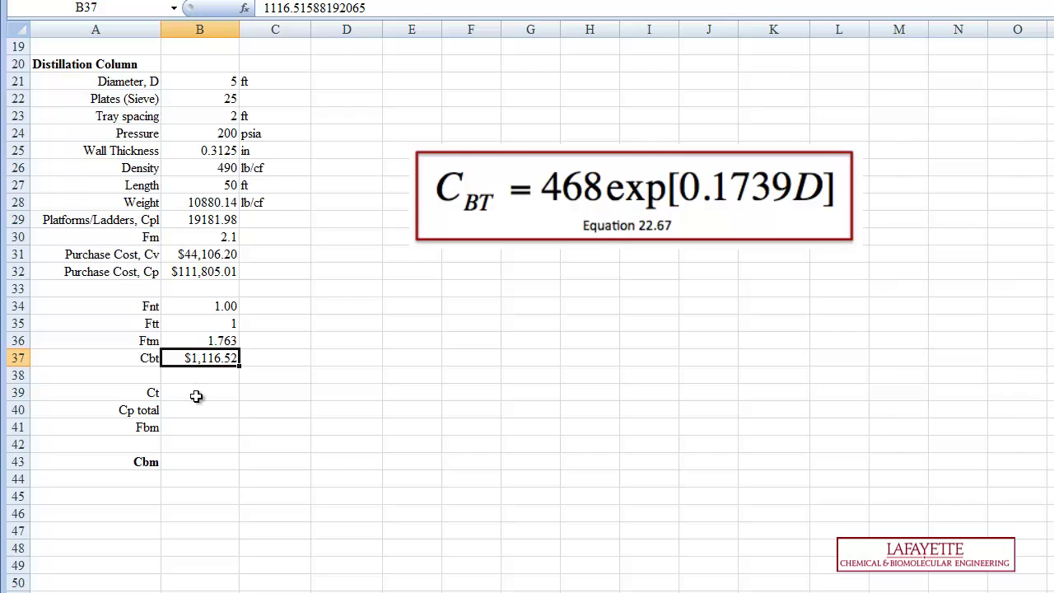
{"action": "left_click", "coordinate": [198, 395]}
{"action": "left_click", "coordinate": [358, 414]}
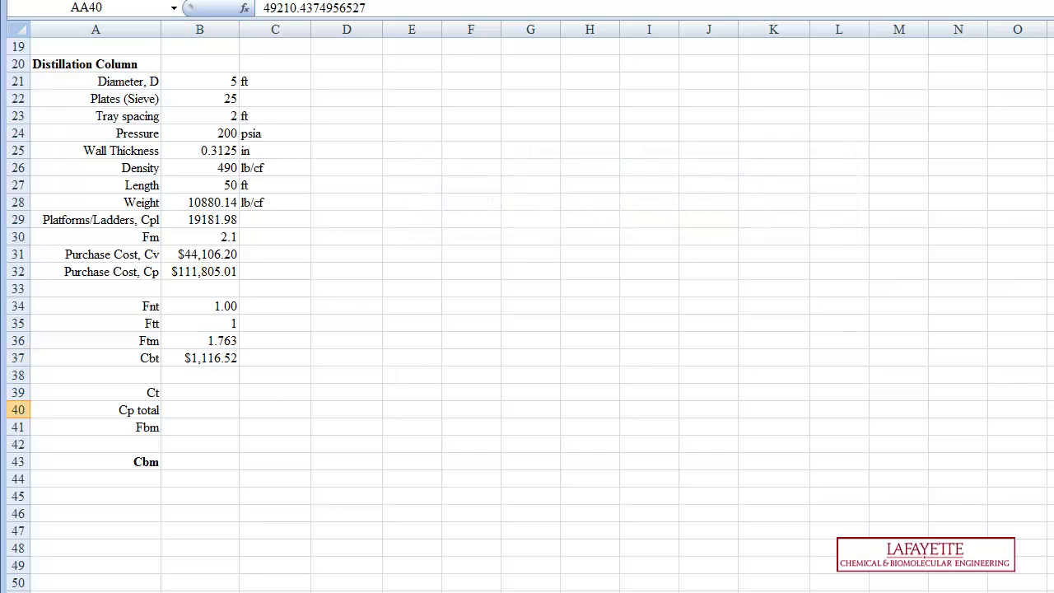
Step: Paste the computed total tray cost into the Ct cell
{"action": "left_click", "coordinate": [190, 395]}
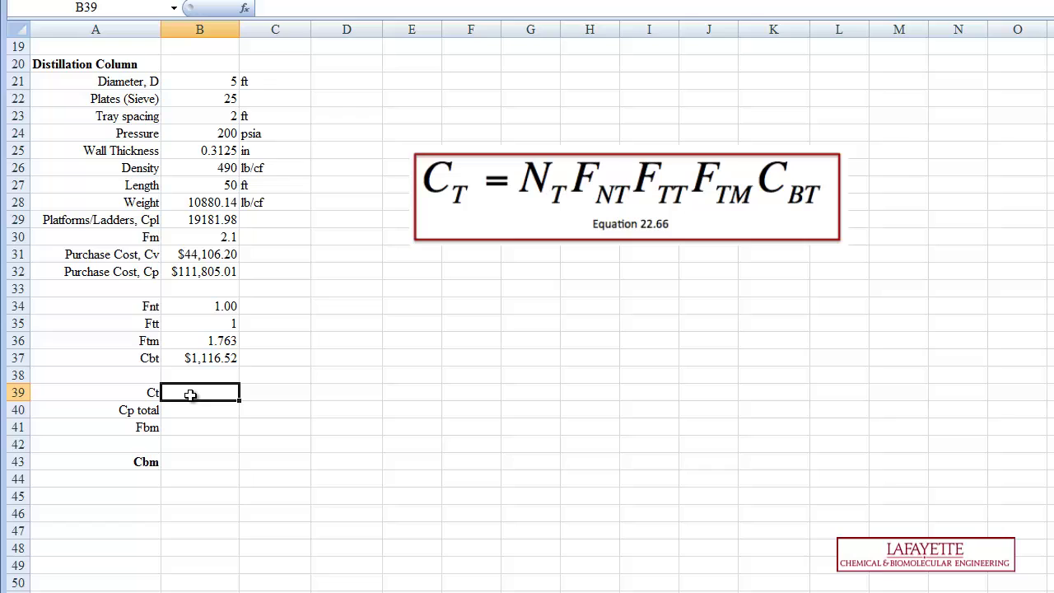
{"action": "type", "text": "49210.4374956527"}
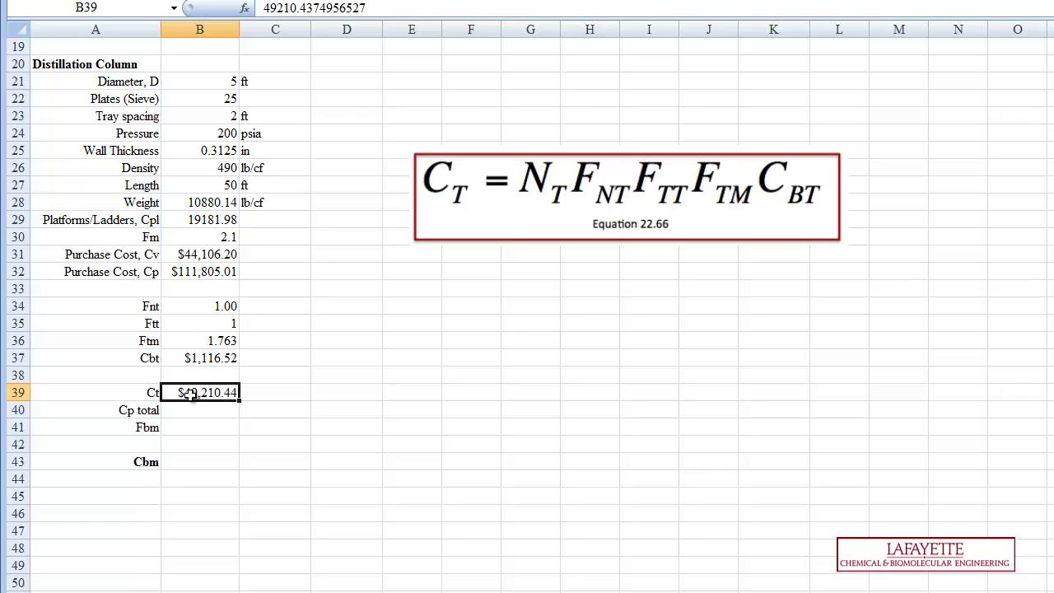
{"action": "key", "text": "Return"}
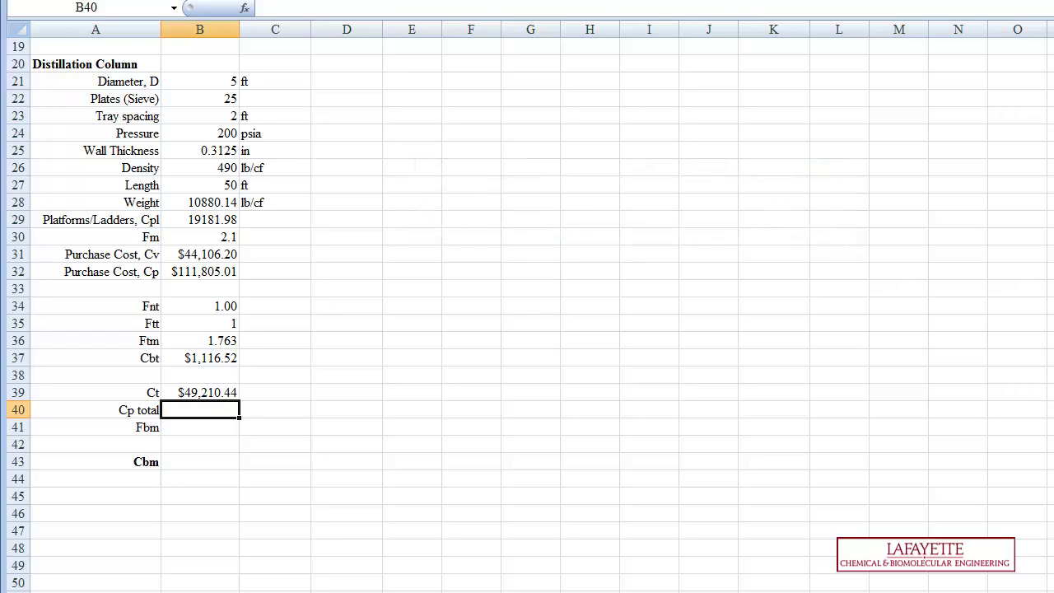
Step: Fill in the column's Cp total $161,015.45, Fbm 4.16 and Cbm $736,806.68
{"action": "left_click", "coordinate": [1050, 444]}
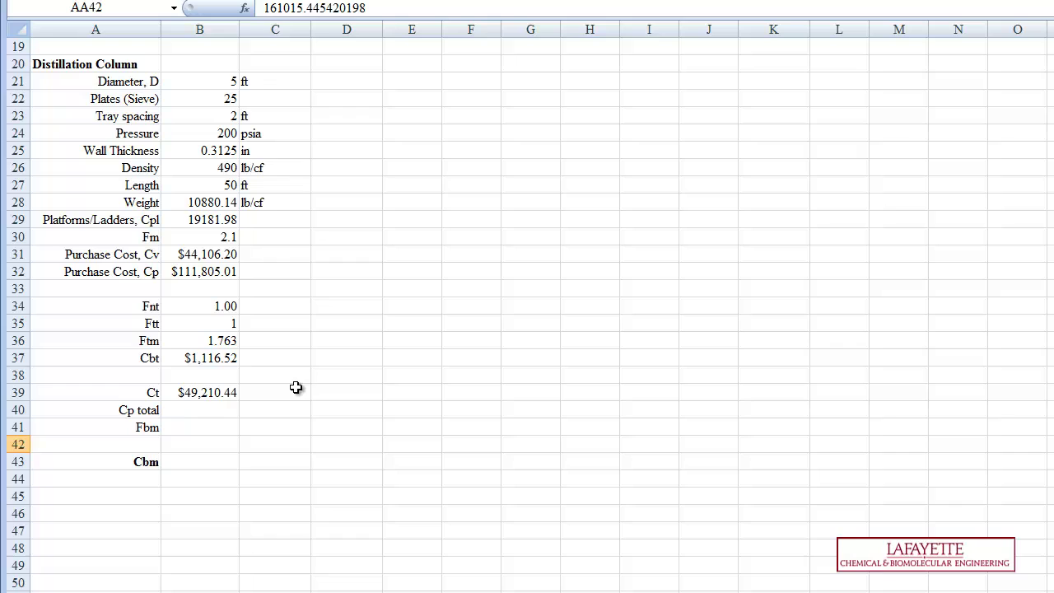
{"action": "left_click", "coordinate": [171, 409]}
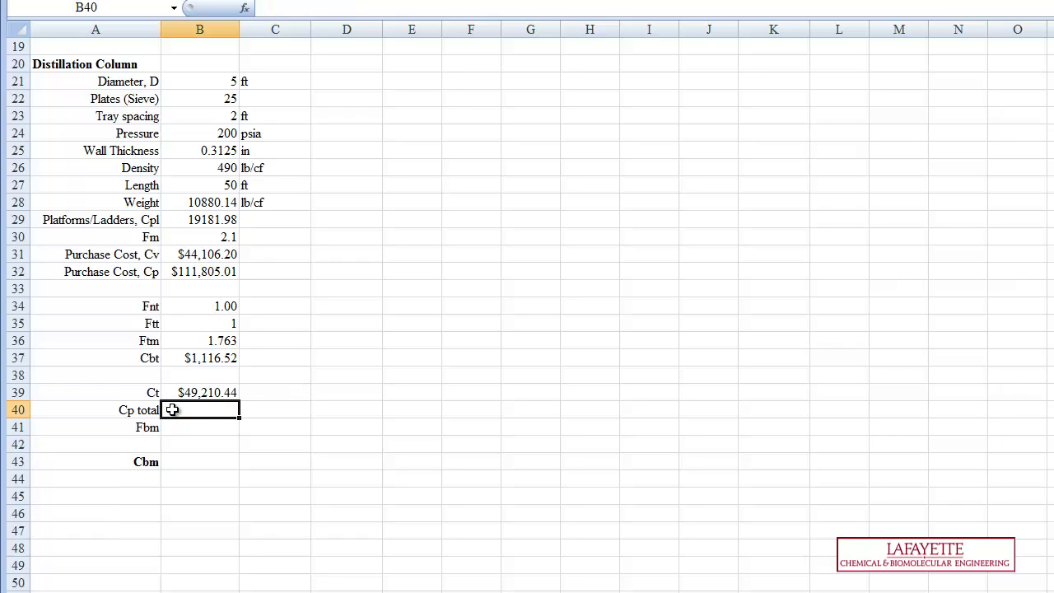
{"action": "type", "text": "$161,015.45"}
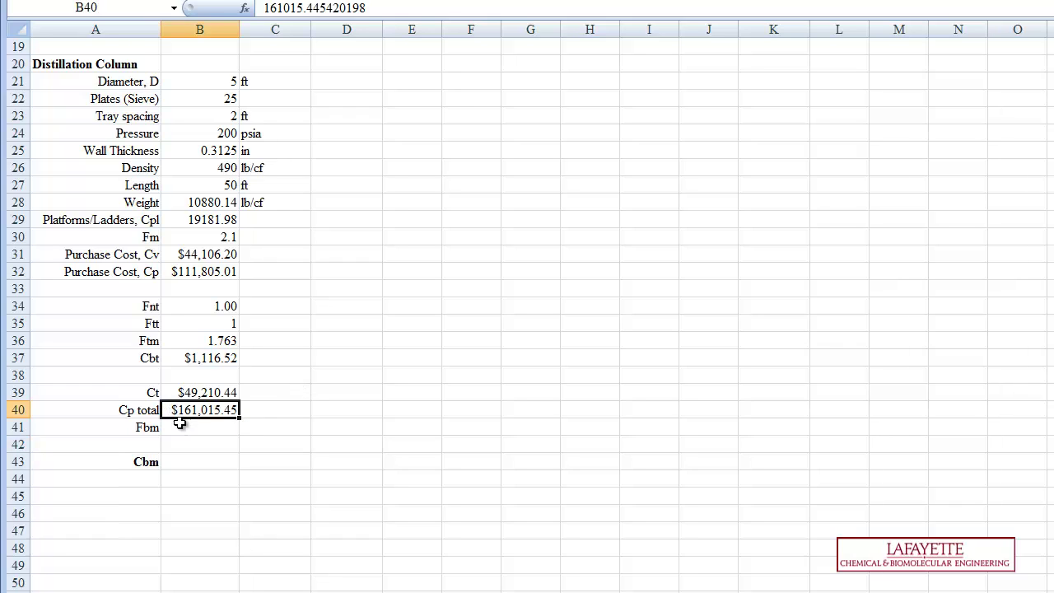
{"action": "key", "text": "Return"}
{"action": "key", "text": "Down"}
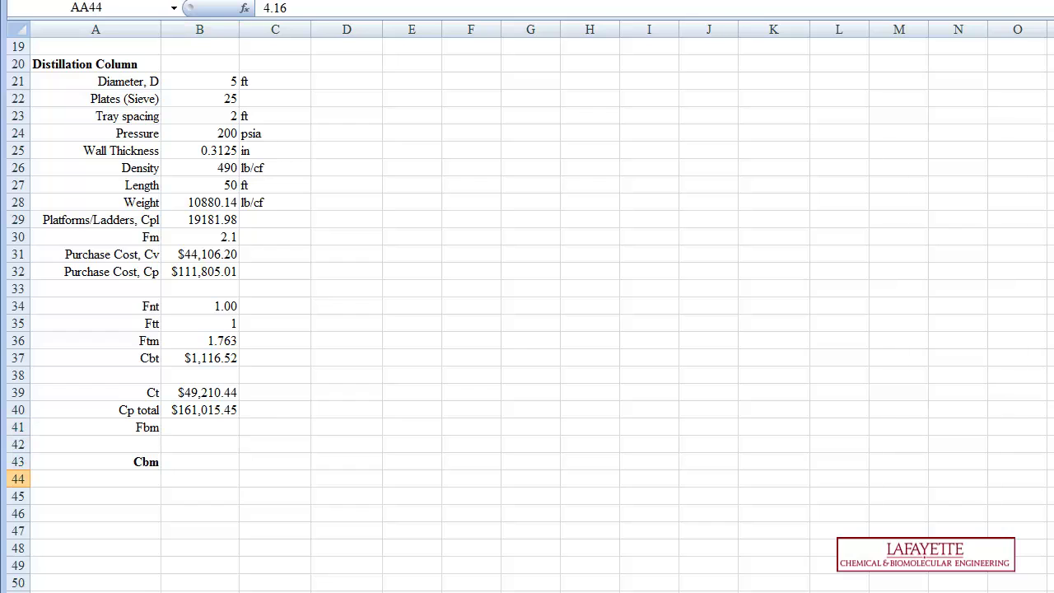
{"action": "left_click", "coordinate": [208, 428]}
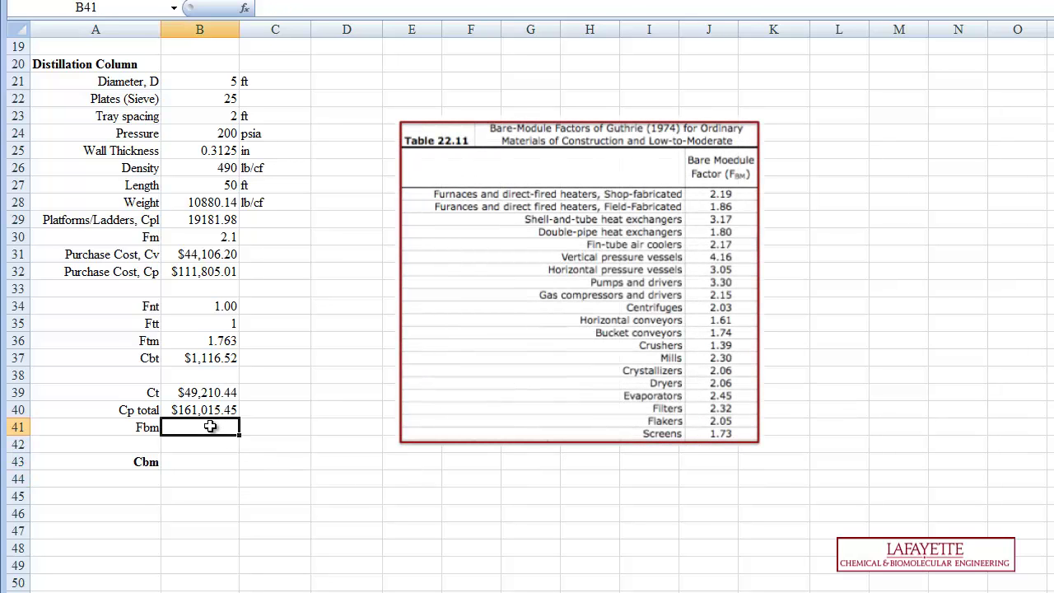
{"action": "type", "text": "4.16"}
{"action": "left_click", "coordinate": [216, 462]}
{"action": "type", "text": "736806.678242826"}
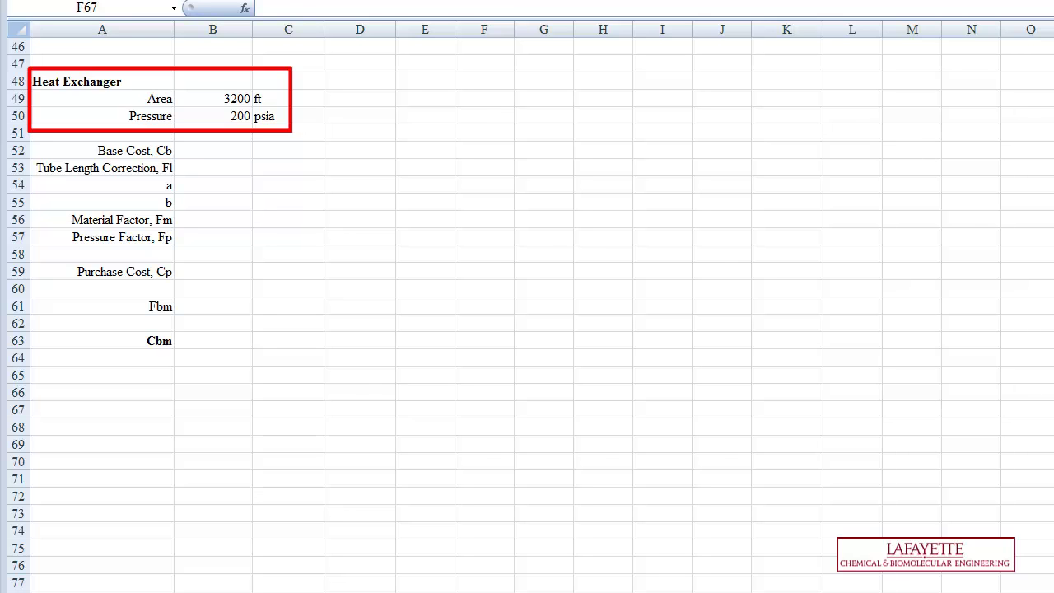
Step: Paste base cost Cb $46,261.35 into B52 and tube length correction 1.25 into B53
{"action": "left_click", "coordinate": [206, 145]}
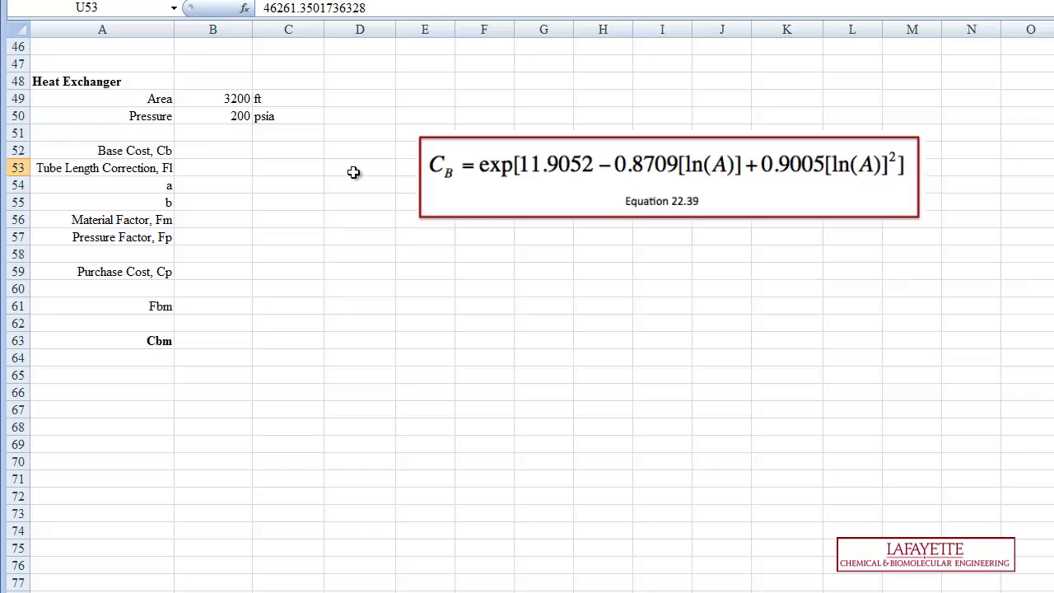
{"action": "left_click", "coordinate": [183, 150]}
{"action": "type", "text": "46261.3501736328"}
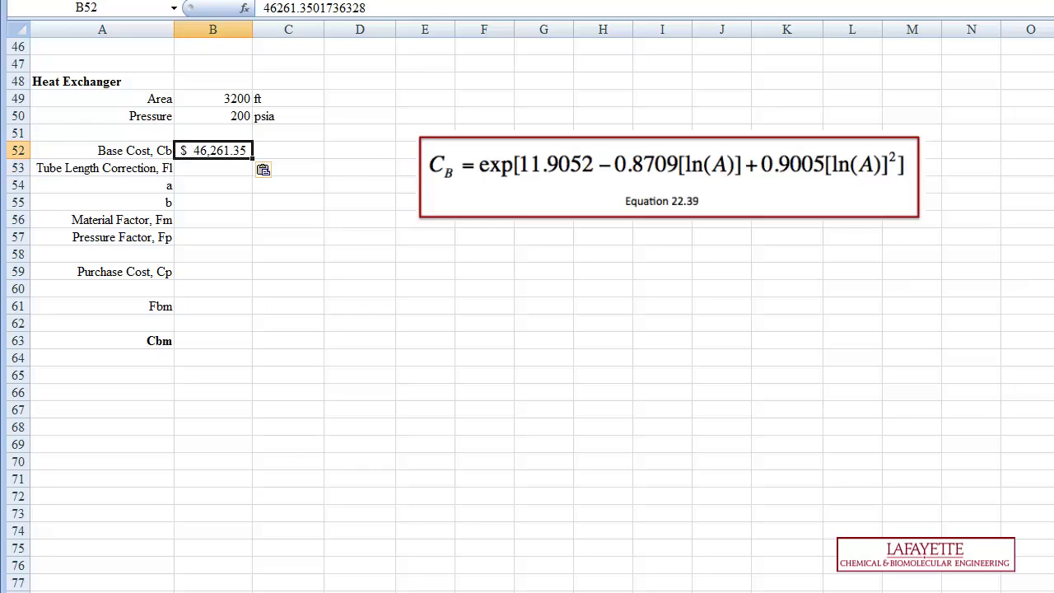
{"action": "key", "text": "Escape"}
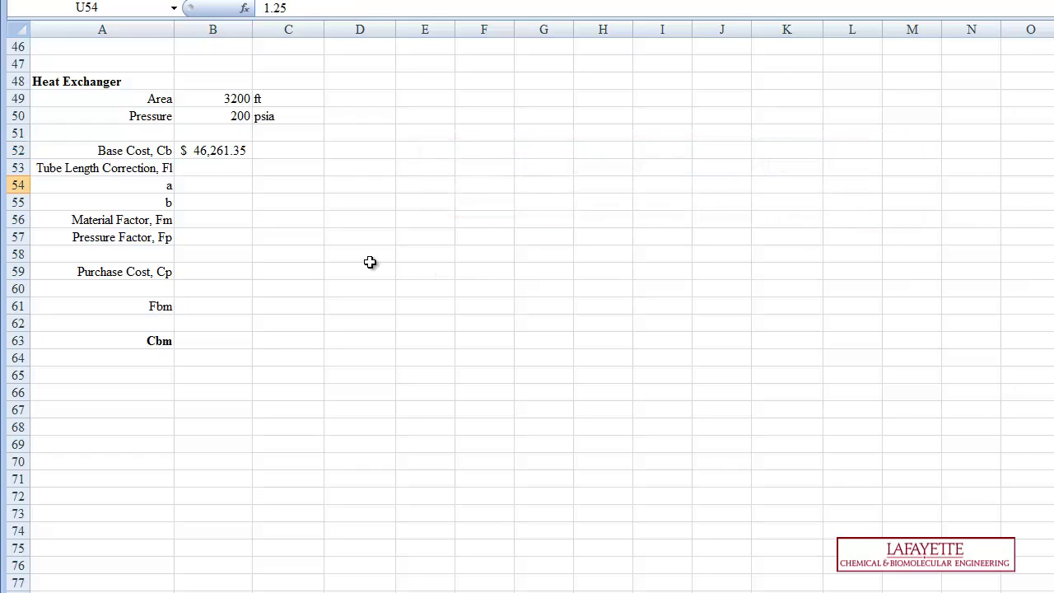
{"action": "left_click", "coordinate": [191, 163]}
{"action": "type", "text": "1.25"}
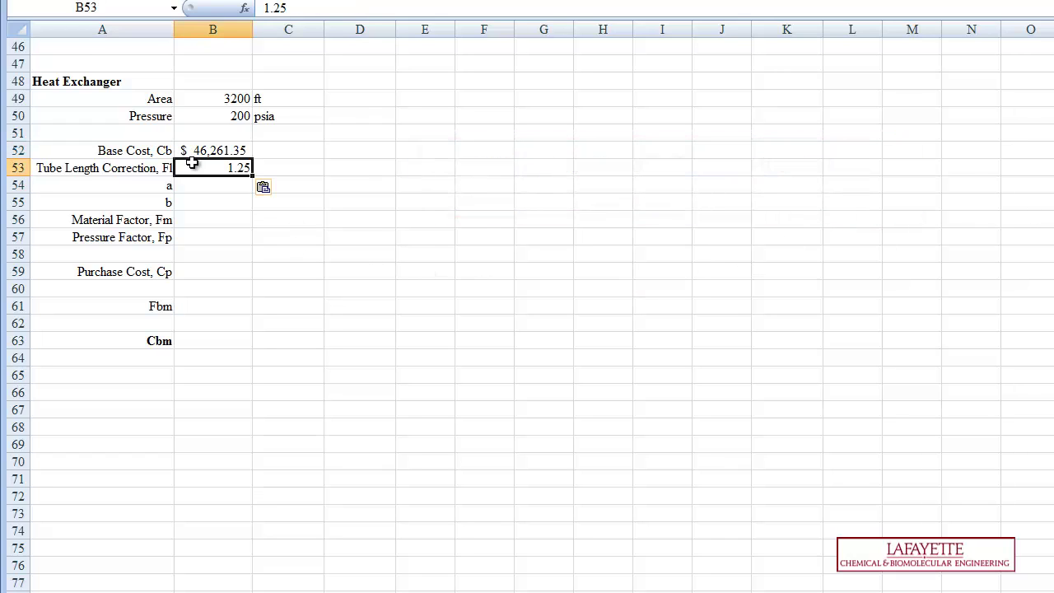
{"action": "key", "text": "Escape"}
{"action": "left_click", "coordinate": [210, 184]}
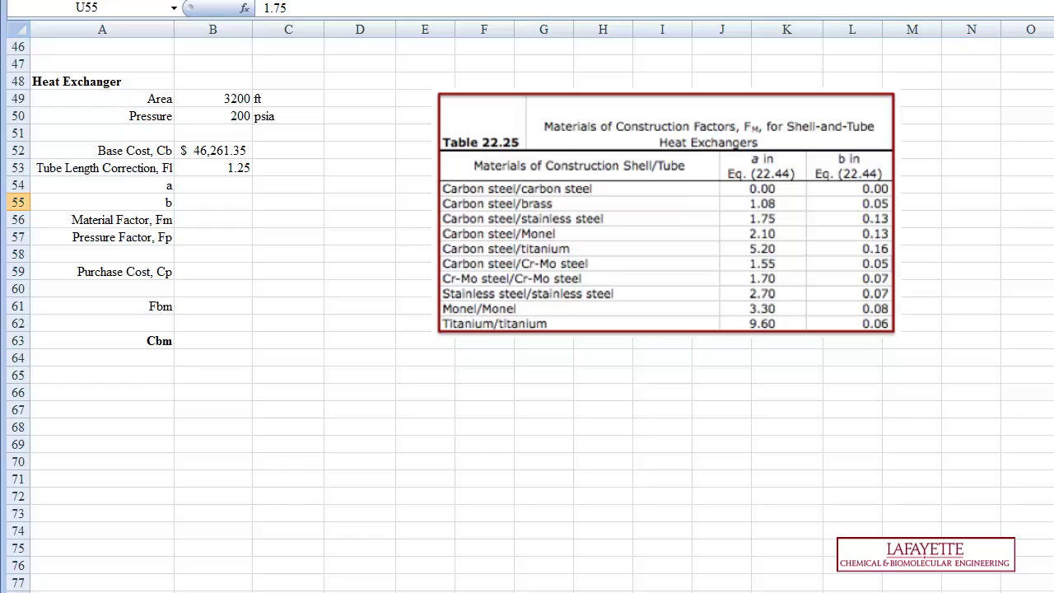
Step: Paste the exchanger coefficients a 1.75 into B54 and b 0.13 into B55
{"action": "left_click", "coordinate": [212, 189]}
{"action": "type", "text": "1.75"}
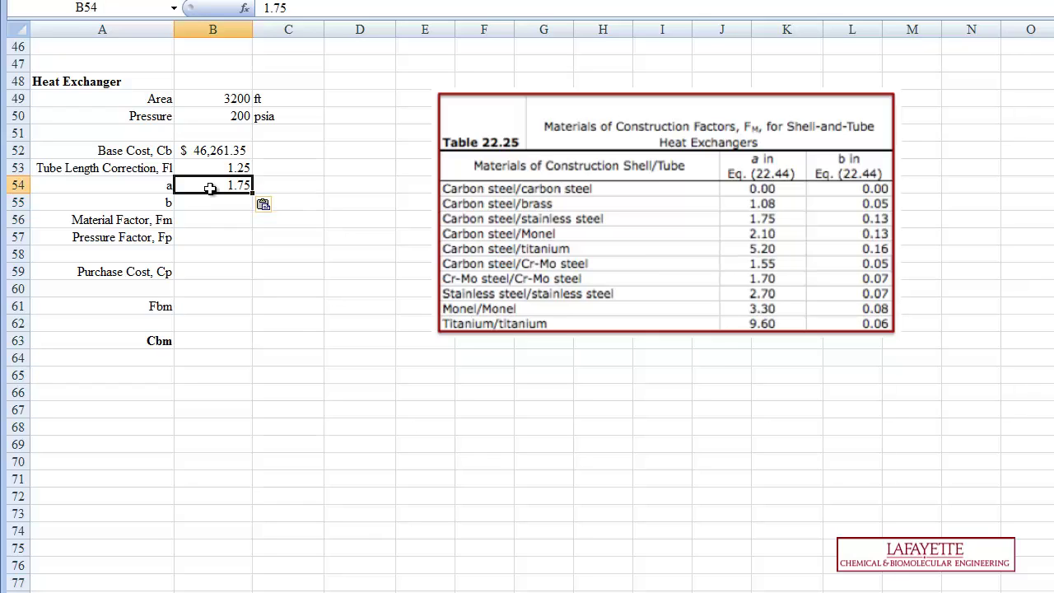
{"action": "left_click", "coordinate": [216, 199]}
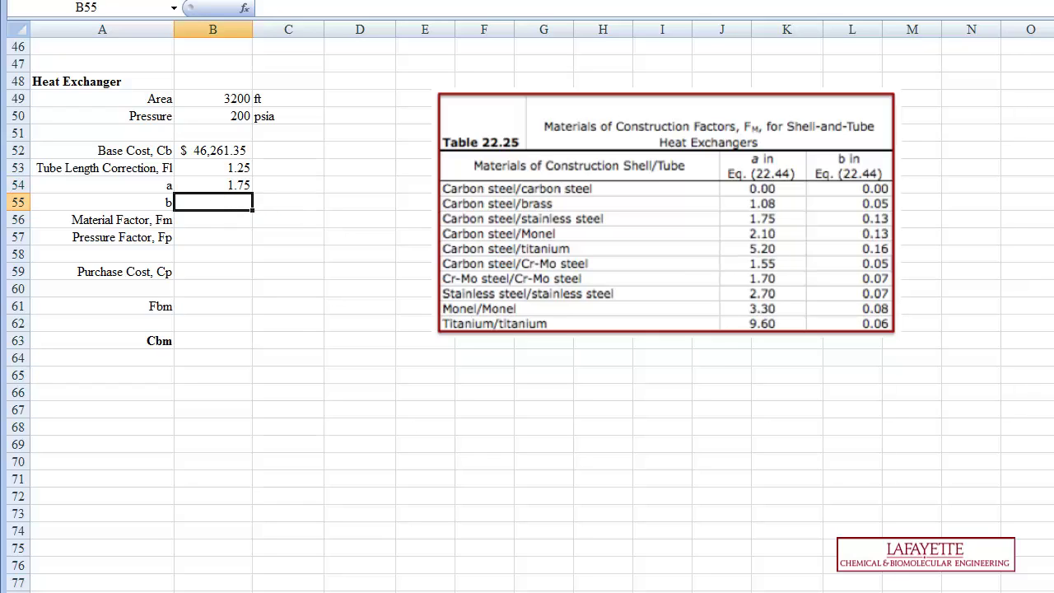
{"action": "left_click", "coordinate": [1053, 220]}
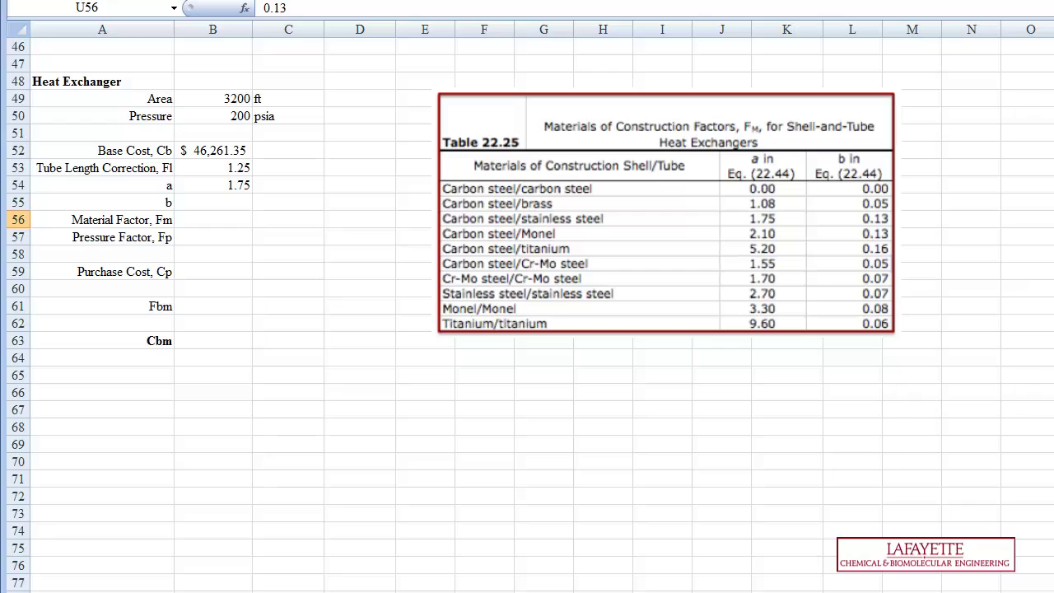
{"action": "left_click", "coordinate": [210, 203]}
{"action": "type", "text": "0.13"}
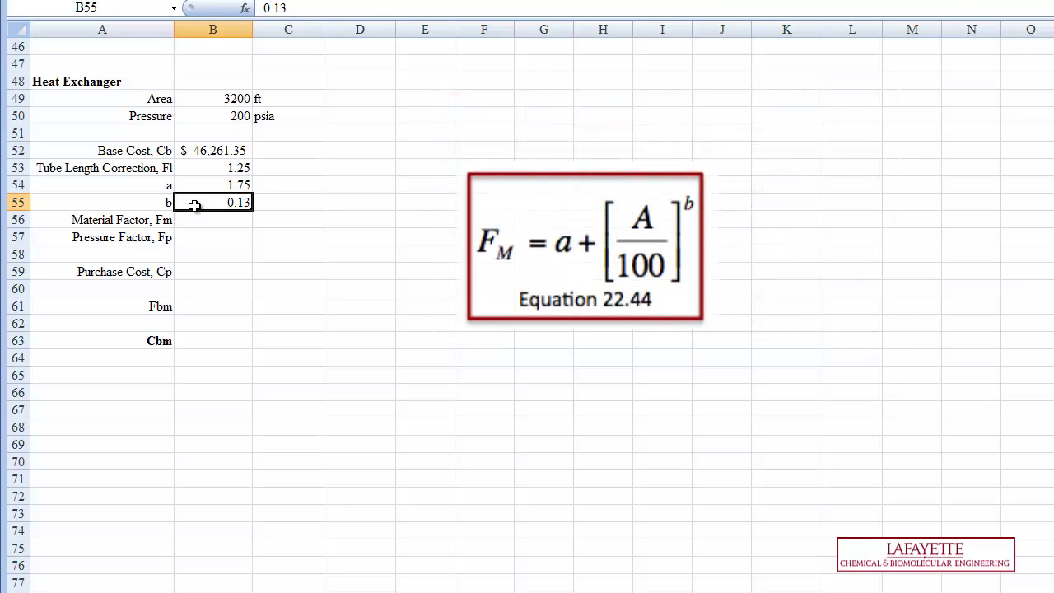
Step: Paste material factor Fm 3.319168196 into B56 and pressure factor Fp 1.01698 into B57
{"action": "left_click", "coordinate": [203, 217]}
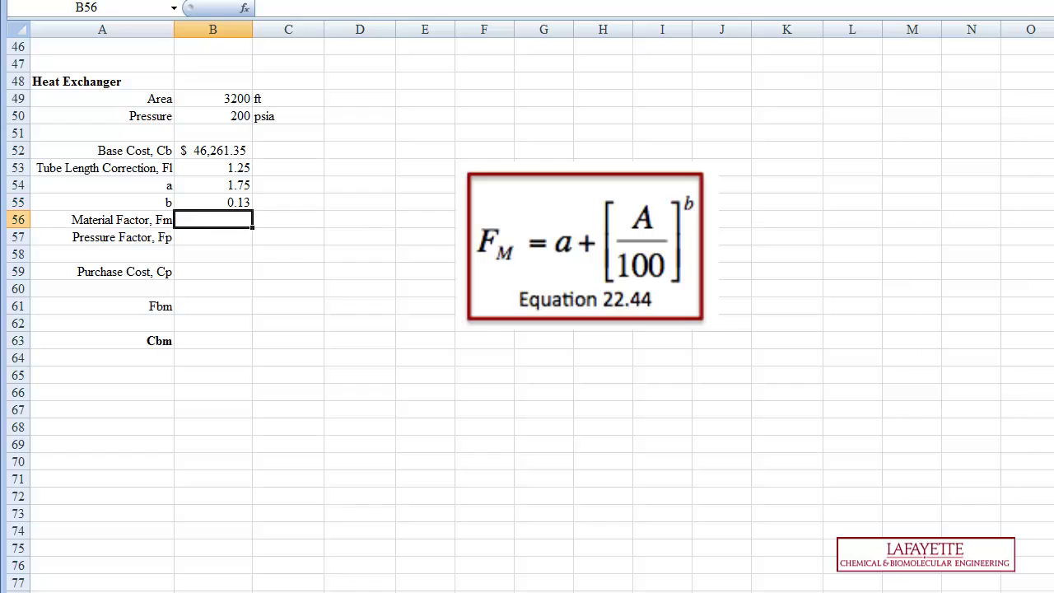
{"action": "left_click", "coordinate": [228, 224]}
{"action": "type", "text": "3.3191681957935"}
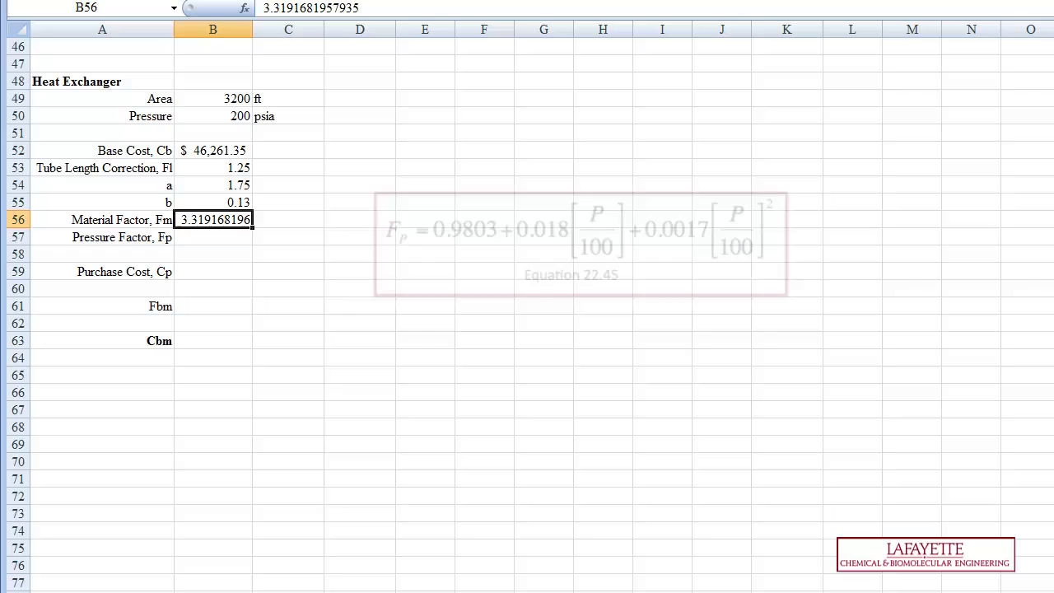
{"action": "left_click", "coordinate": [917, 265]}
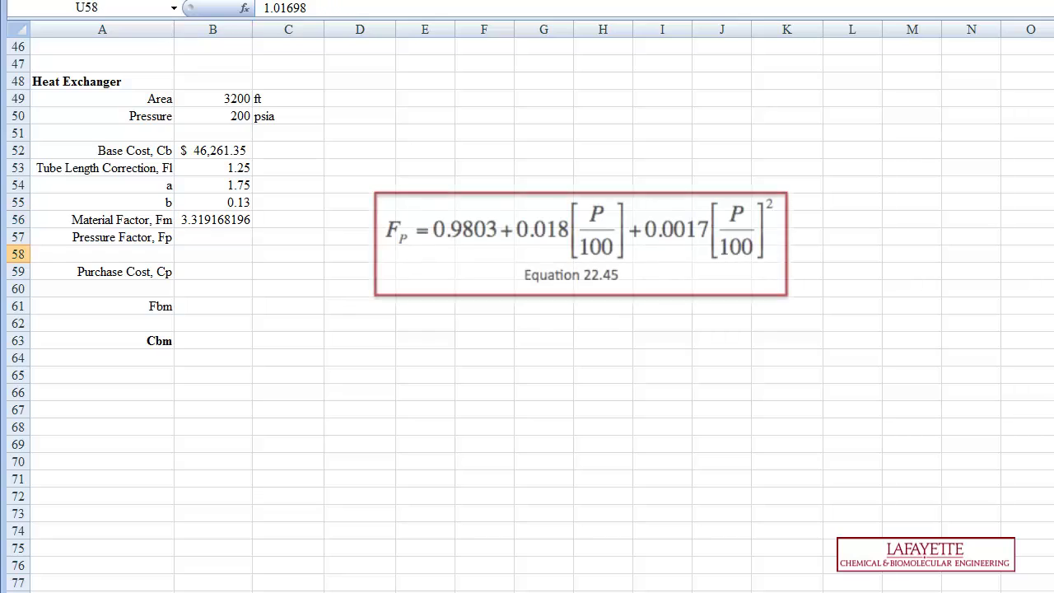
{"action": "left_click", "coordinate": [219, 237]}
{"action": "type", "text": "1.01698"}
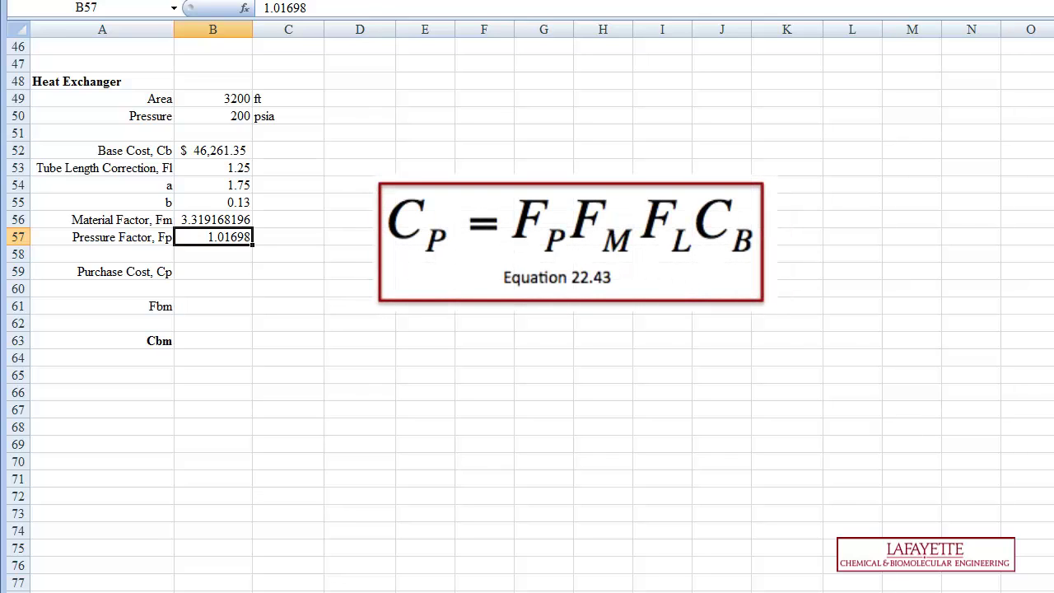
Step: Paste purchase cost $195,195.58 into B59, Fbm 3.17 into B61 and Cbm $680,647 into B63
{"action": "left_click", "coordinate": [1053, 289]}
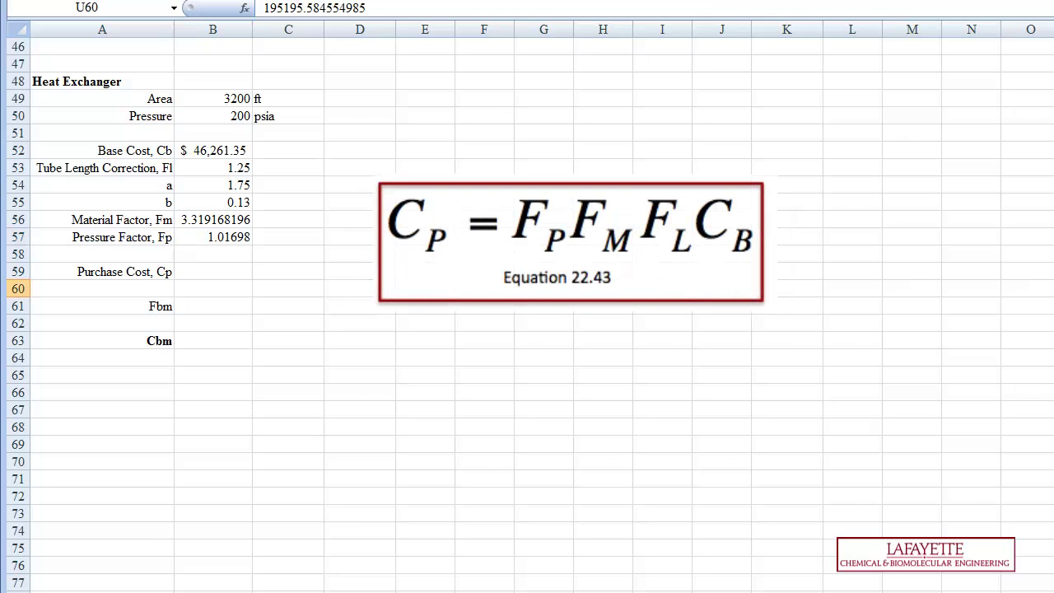
{"action": "left_click", "coordinate": [247, 268]}
{"action": "type", "text": "195195.584554985"}
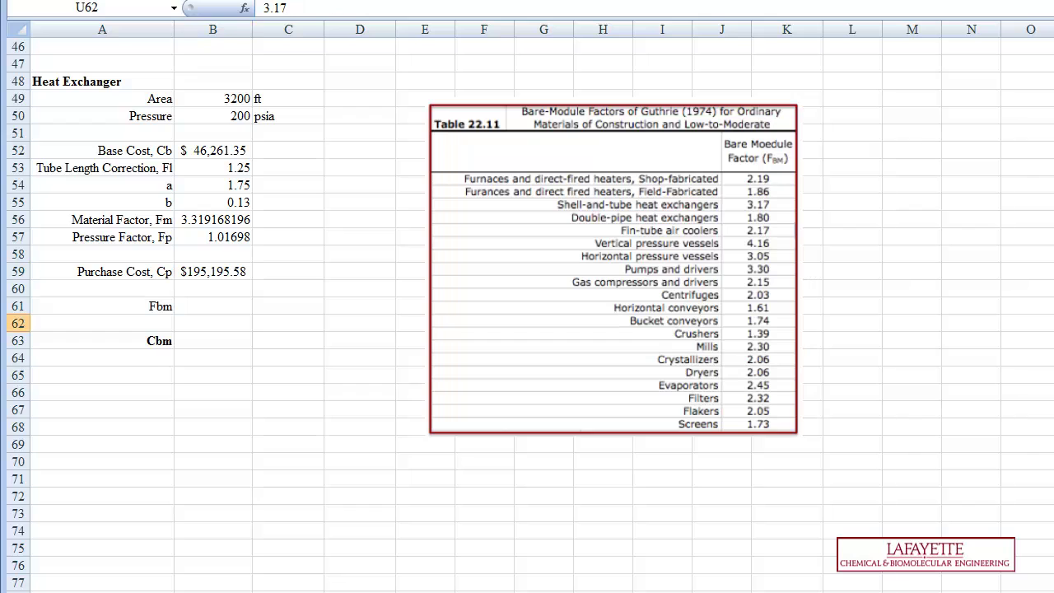
{"action": "left_click", "coordinate": [210, 305]}
{"action": "type", "text": "3.17"}
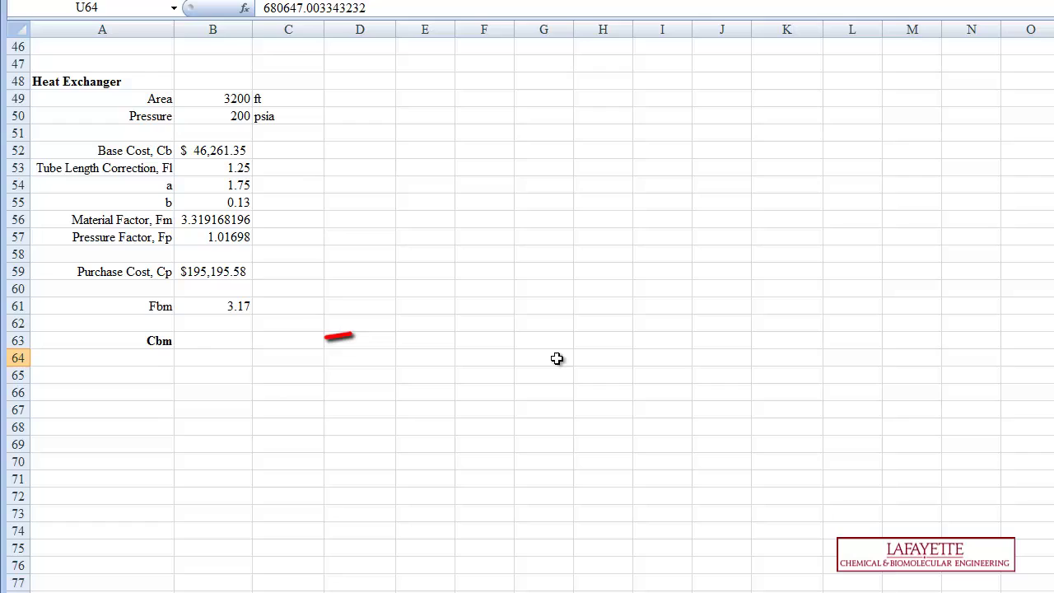
{"action": "left_click", "coordinate": [223, 341]}
{"action": "type", "text": "680647.003343232"}
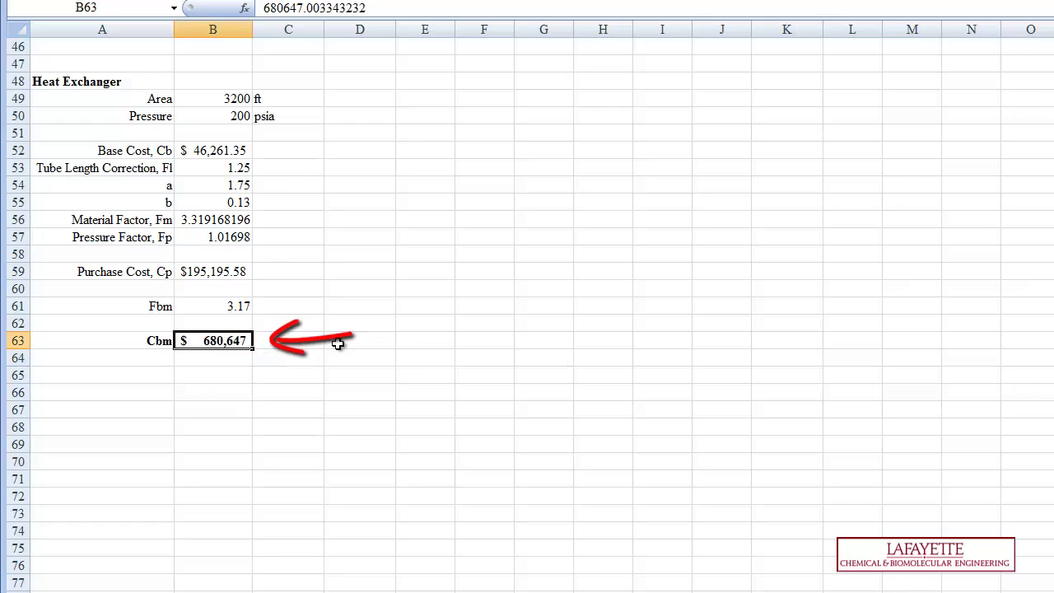